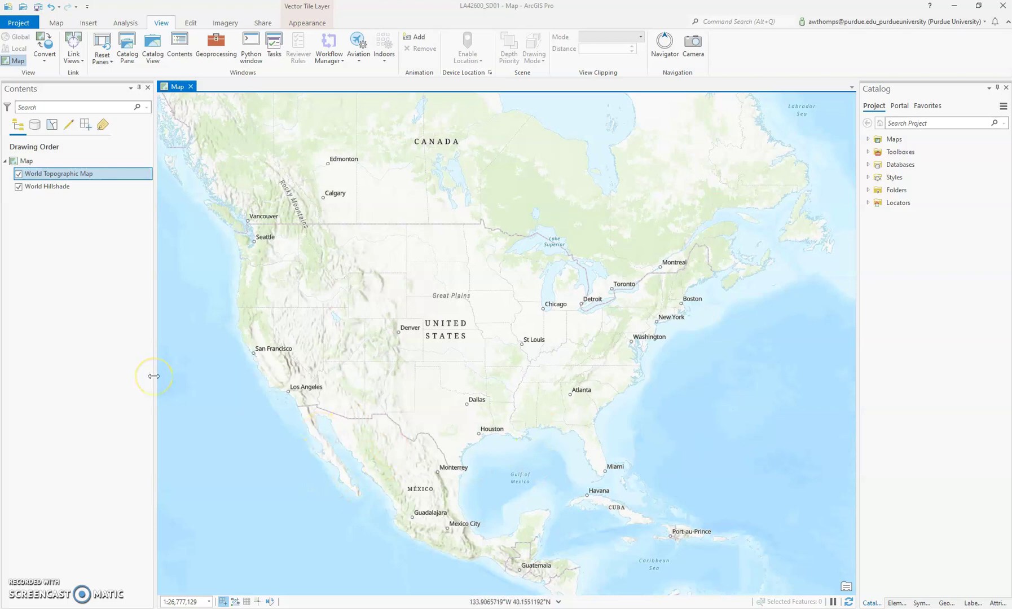
Toggle the World Topographic Map and World Hillshade layers off and back on.
click(18, 174)
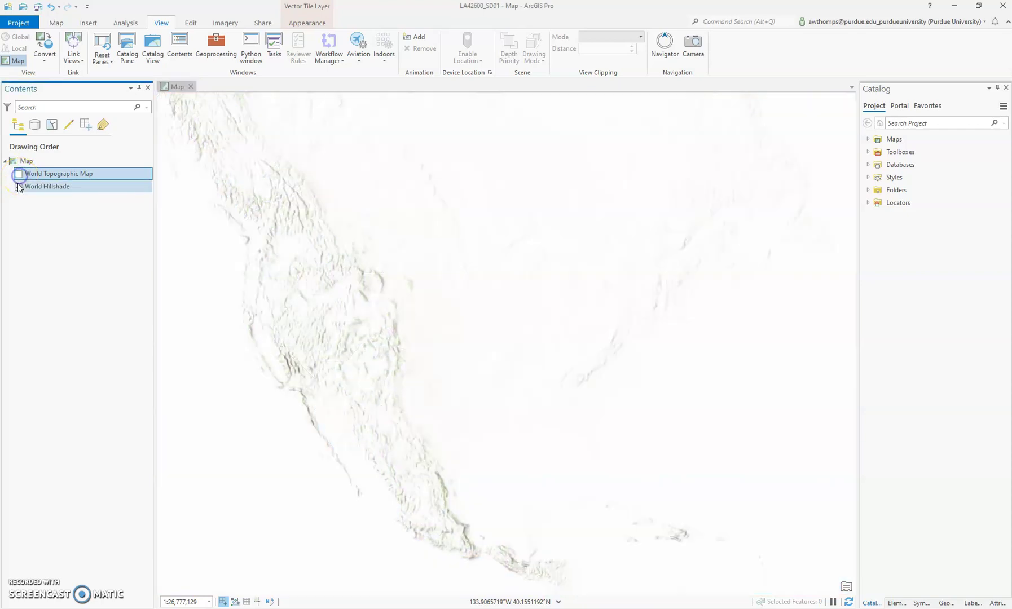
click(19, 187)
click(19, 186)
click(22, 175)
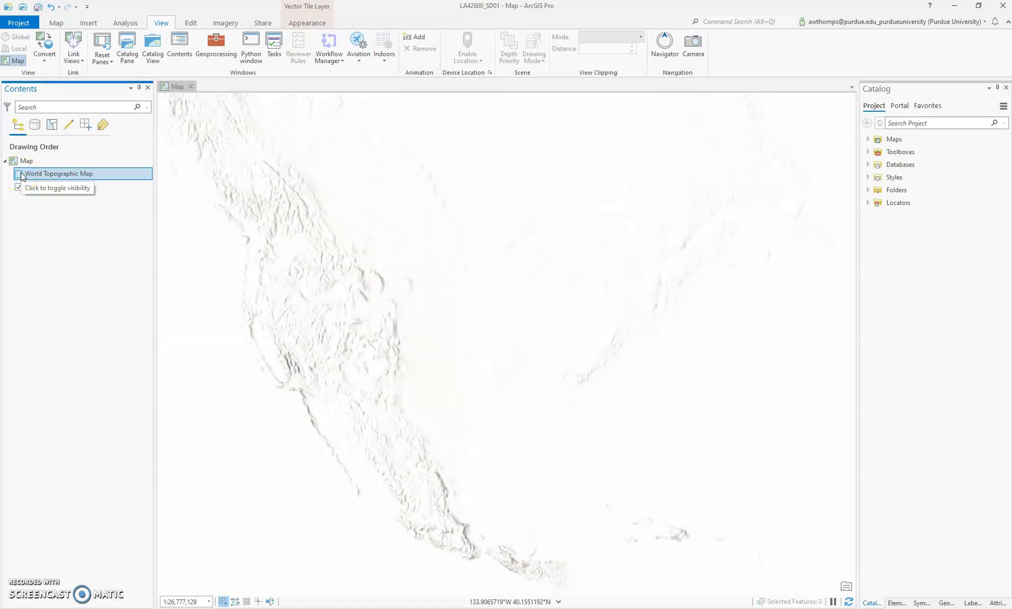
click(21, 175)
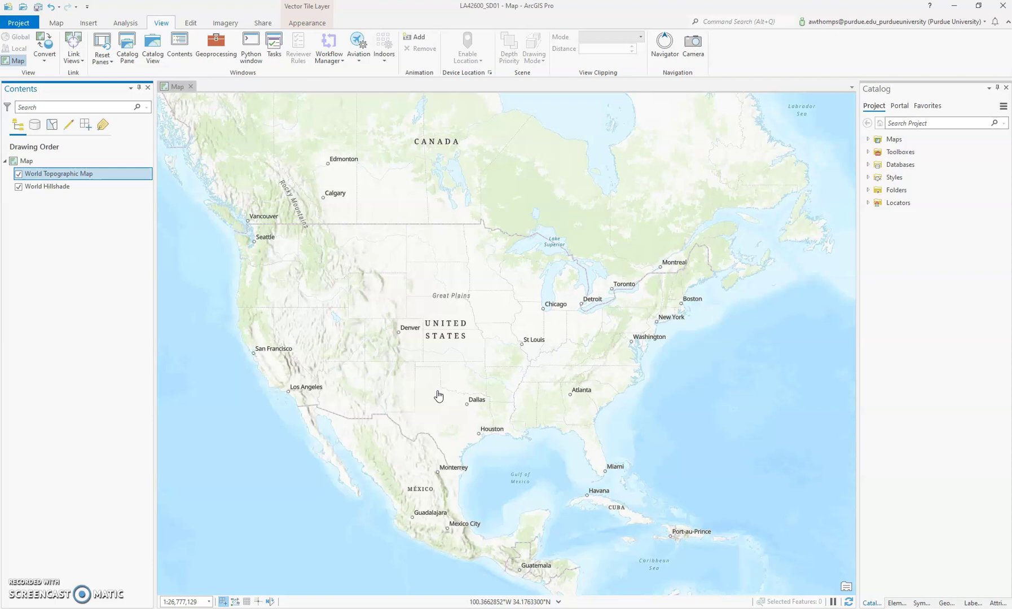
Pan and zoom the world map to frame North America.
scroll(438, 397, down, 4)
drag(643, 387, 453, 348)
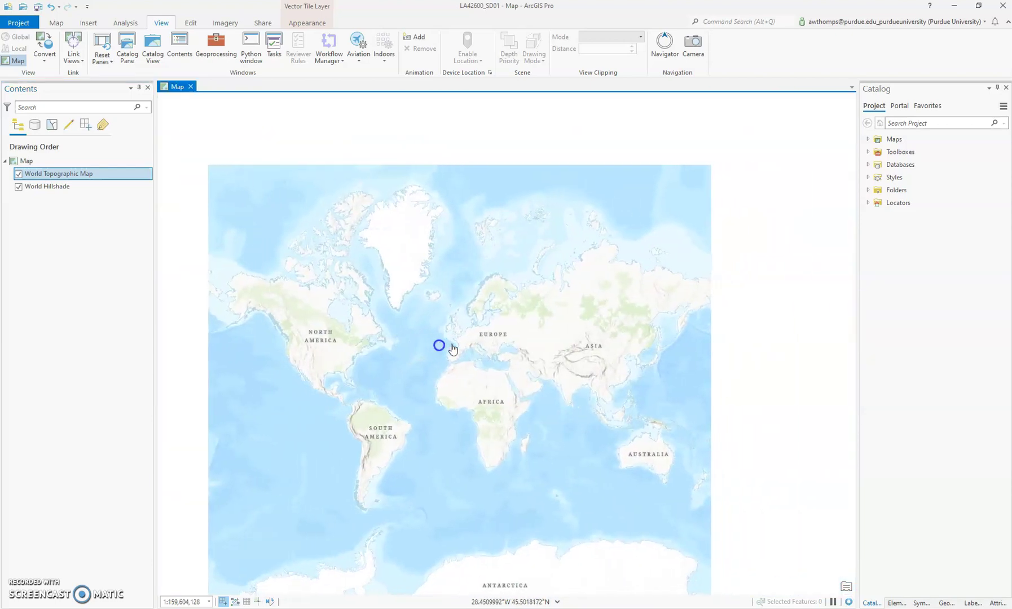
scroll(269, 348, up, 3)
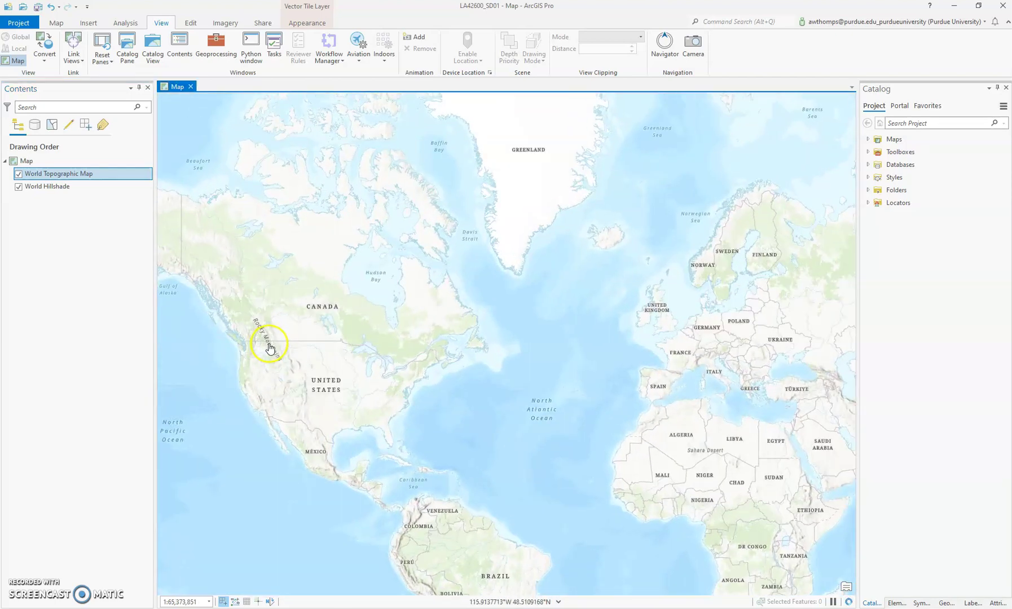
scroll(270, 348, up, 2)
drag(323, 372, 409, 320)
scroll(446, 399, up, 1)
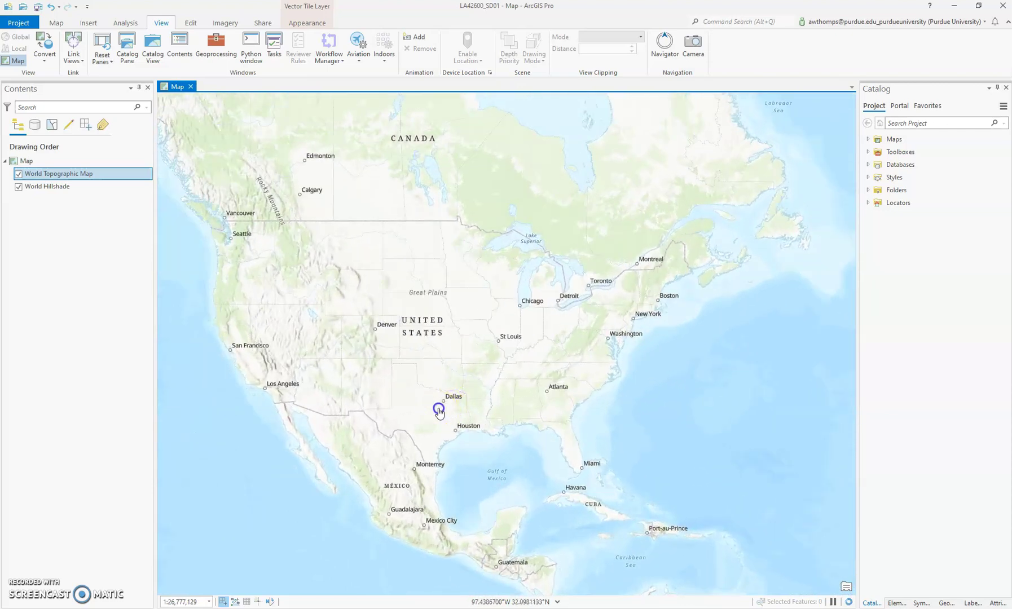
drag(439, 412, 492, 394)
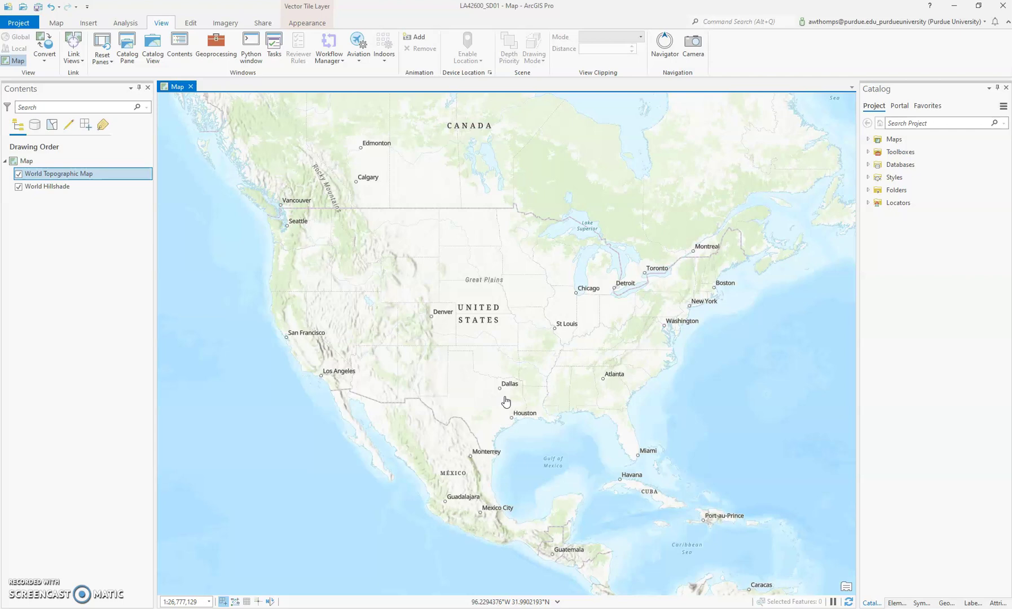
drag(509, 248, 499, 259)
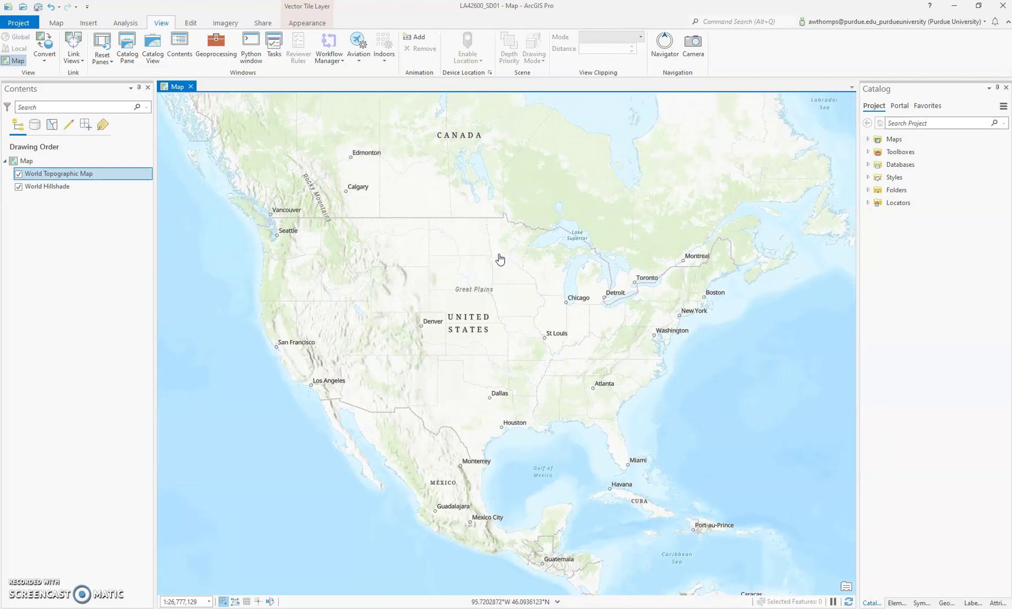
Cycle through the Map, Insert, Analysis, View, Edit, Imagery and Share ribbon tabs.
click(57, 25)
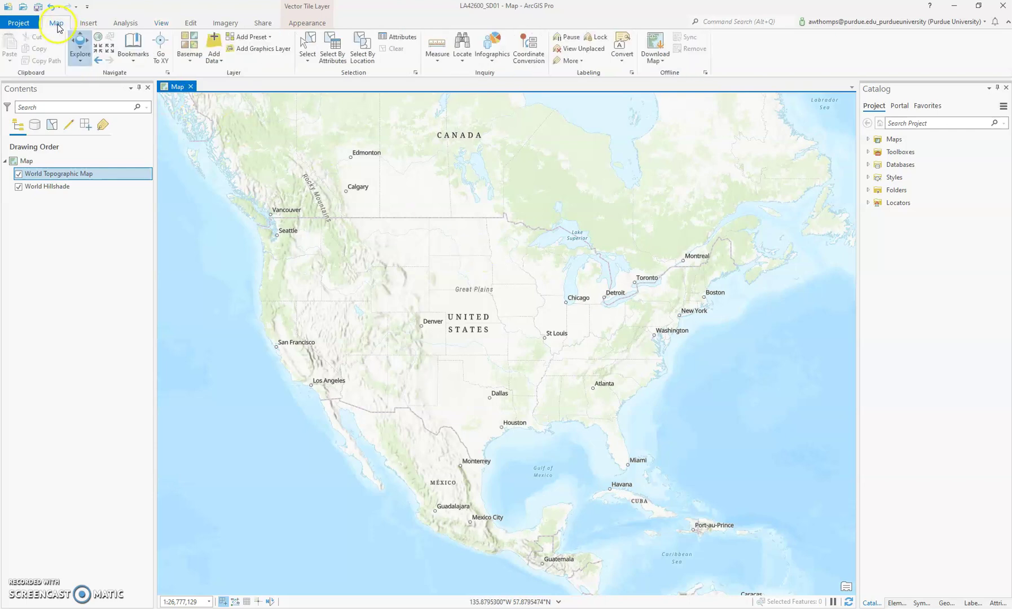
click(89, 22)
click(123, 24)
click(172, 25)
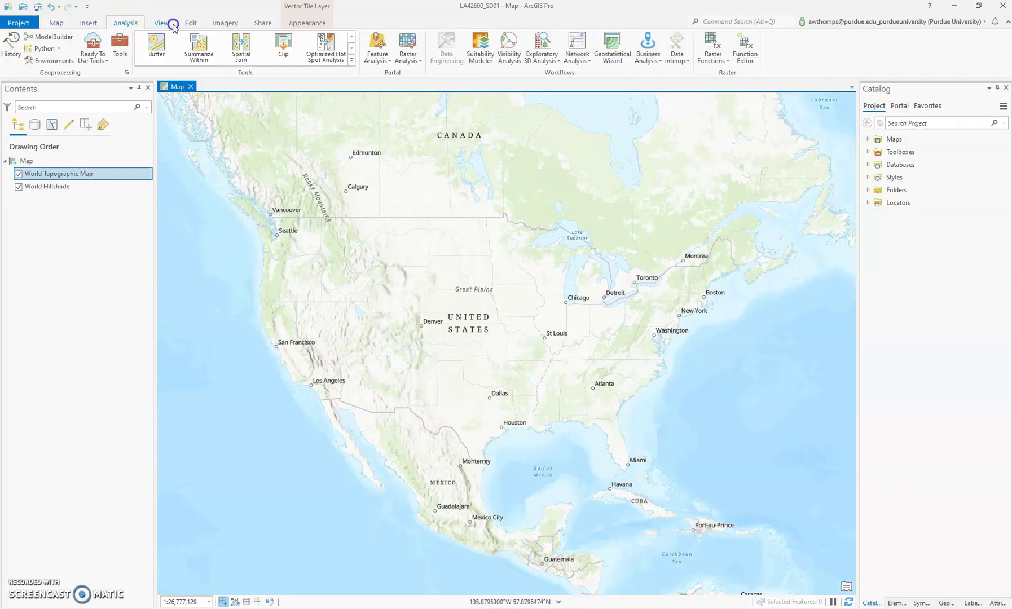
click(191, 23)
click(228, 23)
click(264, 25)
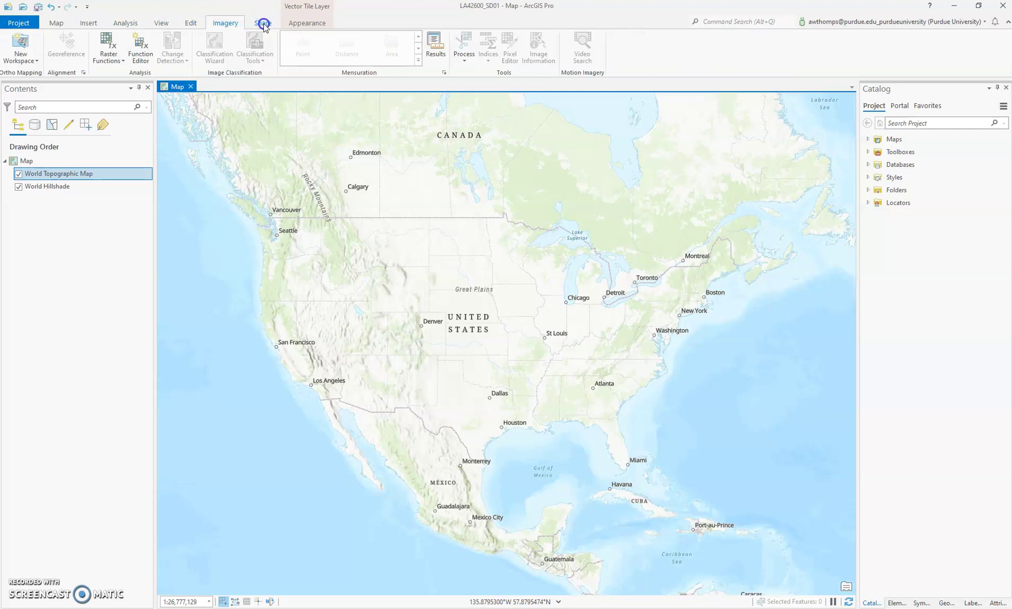
click(303, 25)
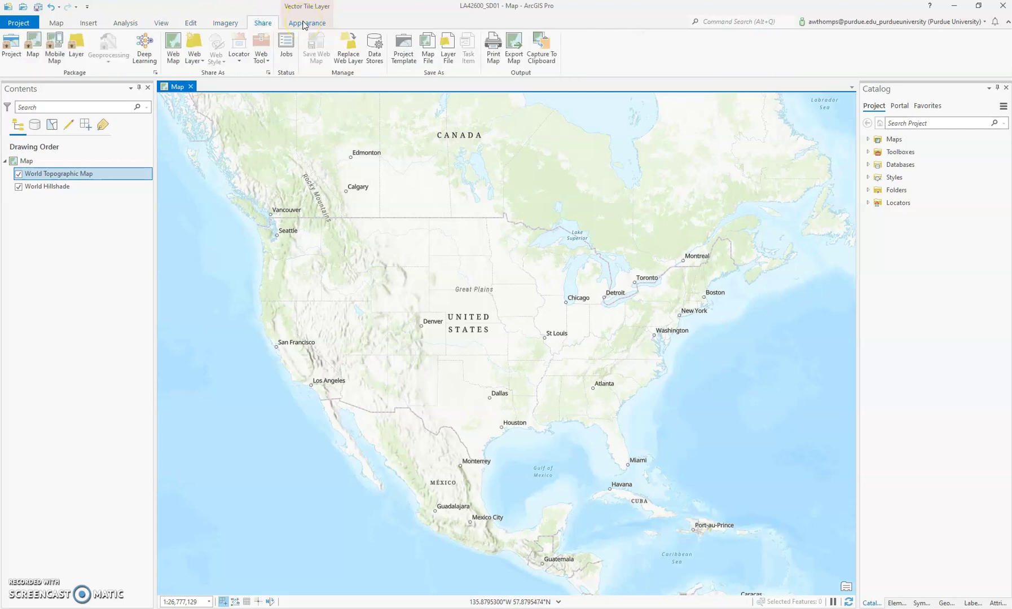
Cycle through the Element, Symbology, Geoprocessing, Label Class and Attributes panes, ending on Catalog.
click(901, 603)
click(921, 603)
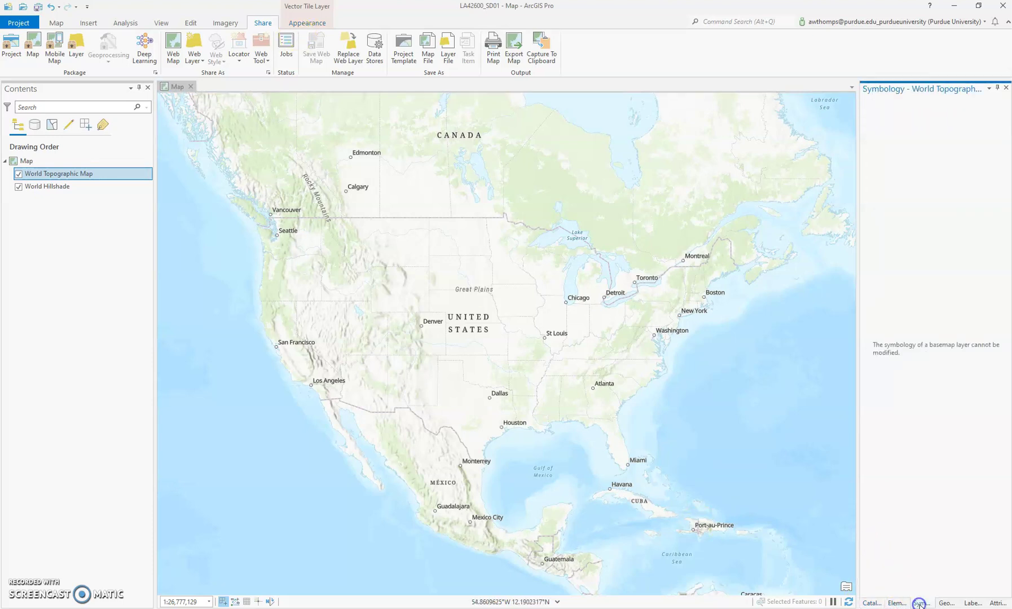
click(947, 603)
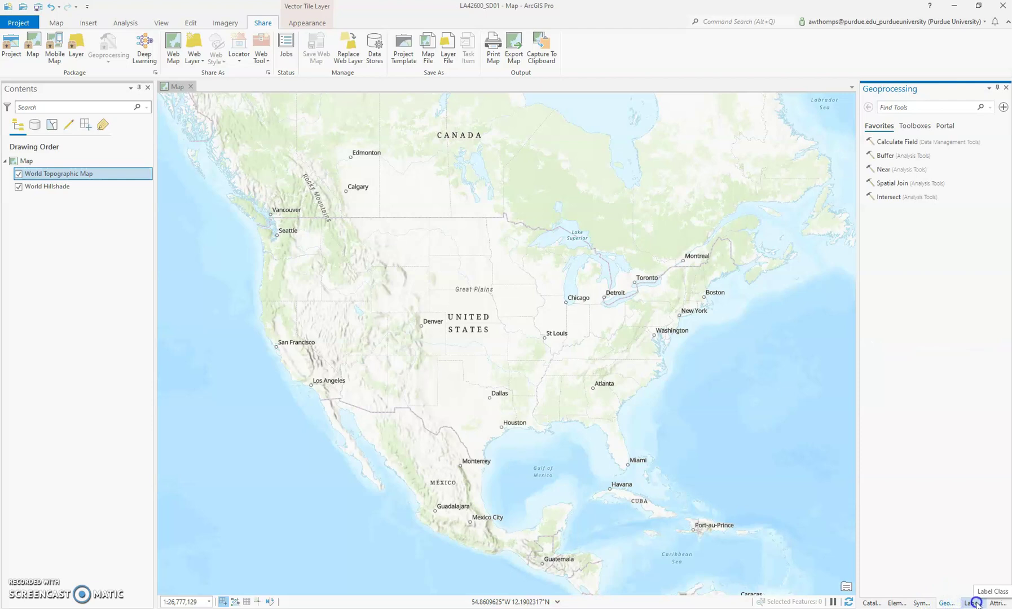
click(972, 603)
click(994, 603)
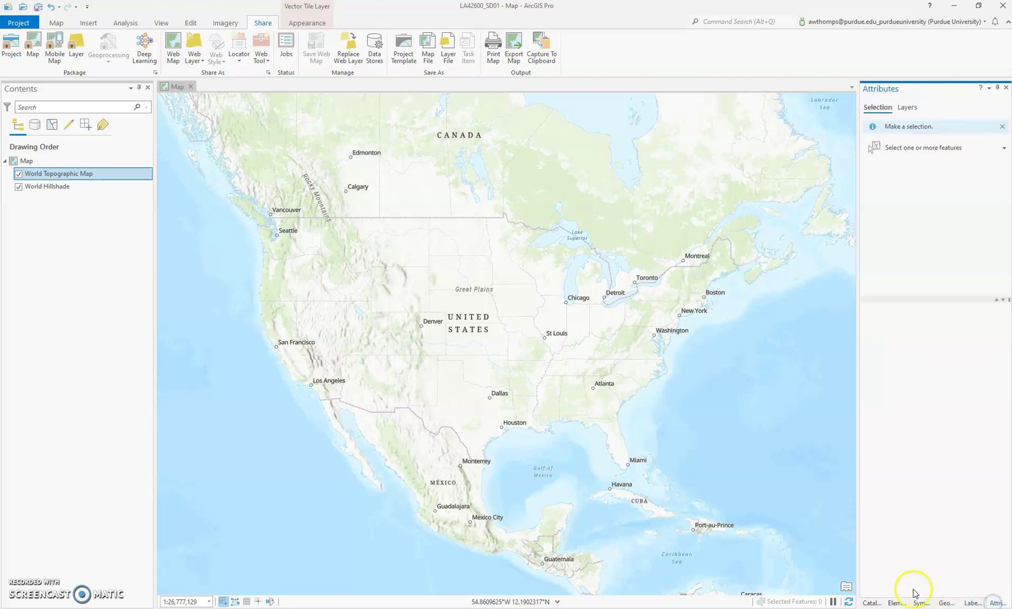
click(872, 603)
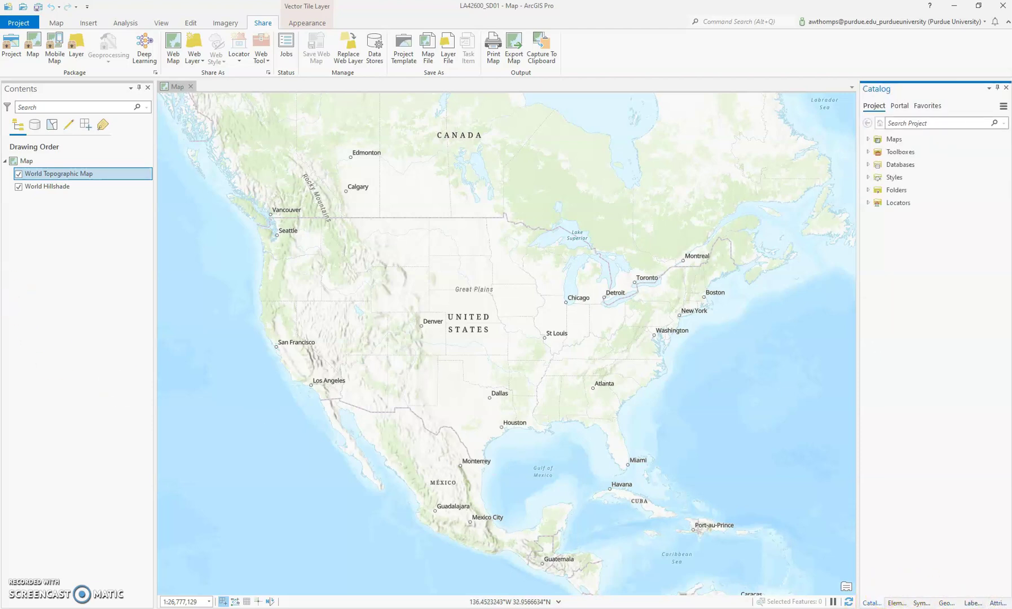
On the Map tab, zoom in and pan to centre Indiana around Indianapolis at 1:2,875,172.
click(58, 24)
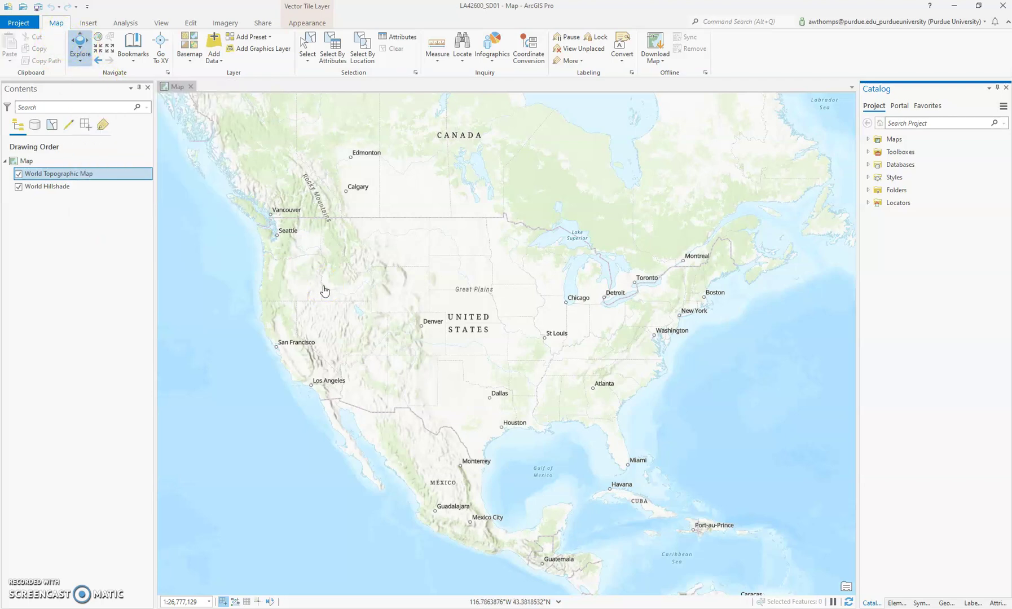
click(603, 287)
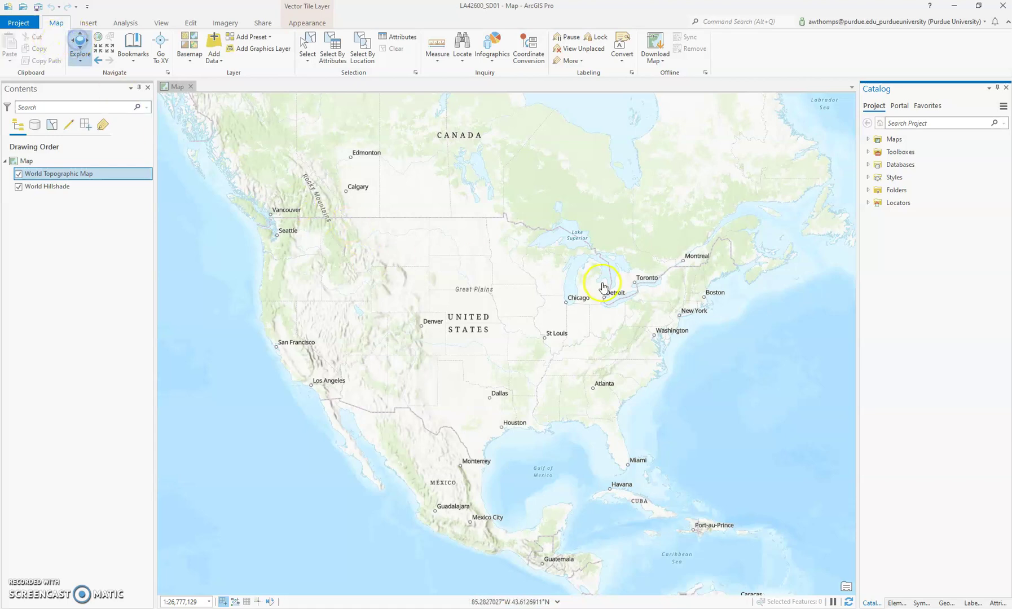
scroll(561, 318, up, 2)
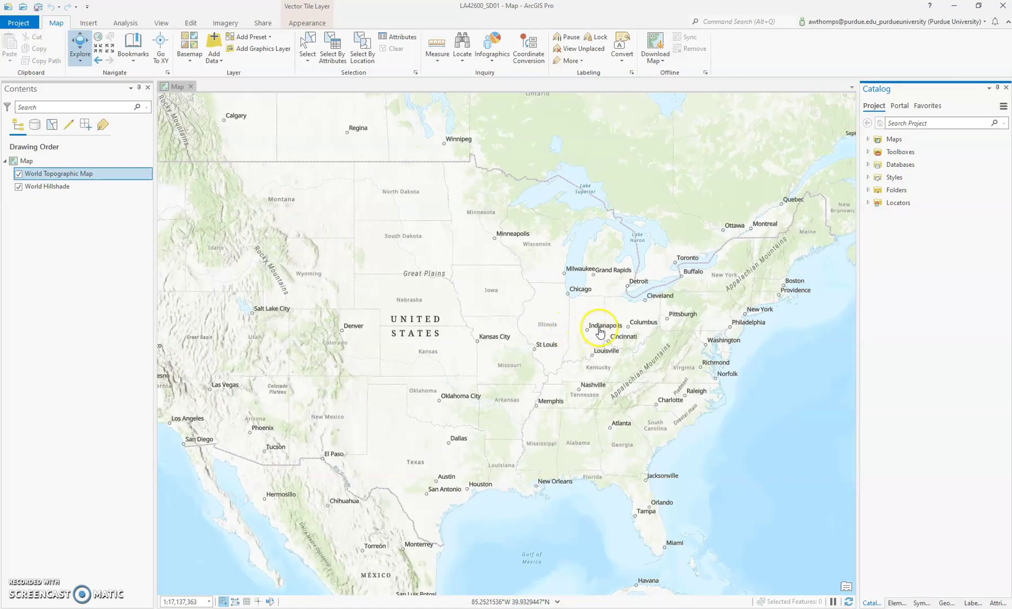
scroll(597, 330, up, 5)
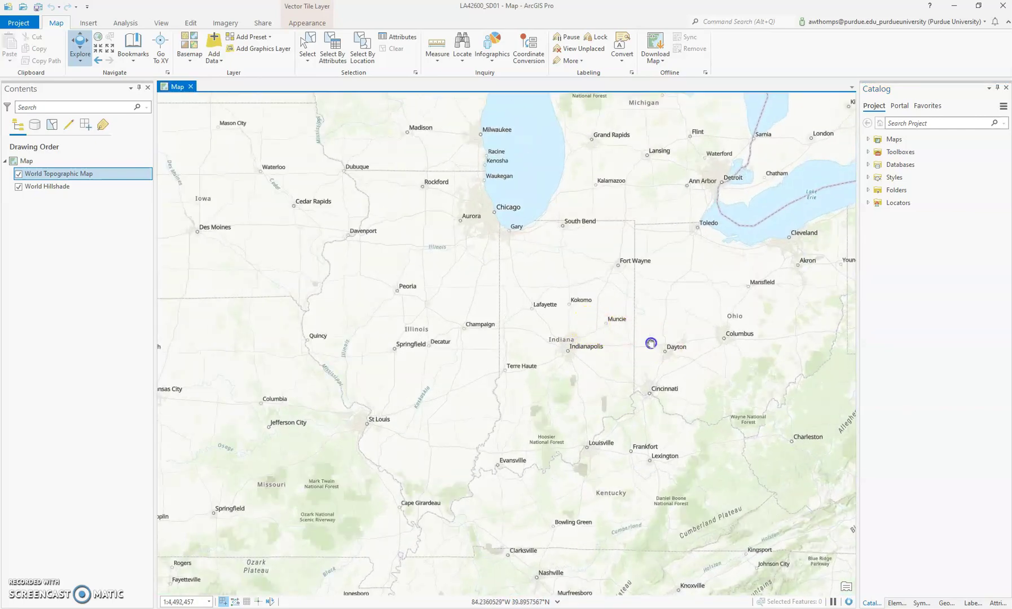
scroll(549, 341, up, 2)
click(508, 321)
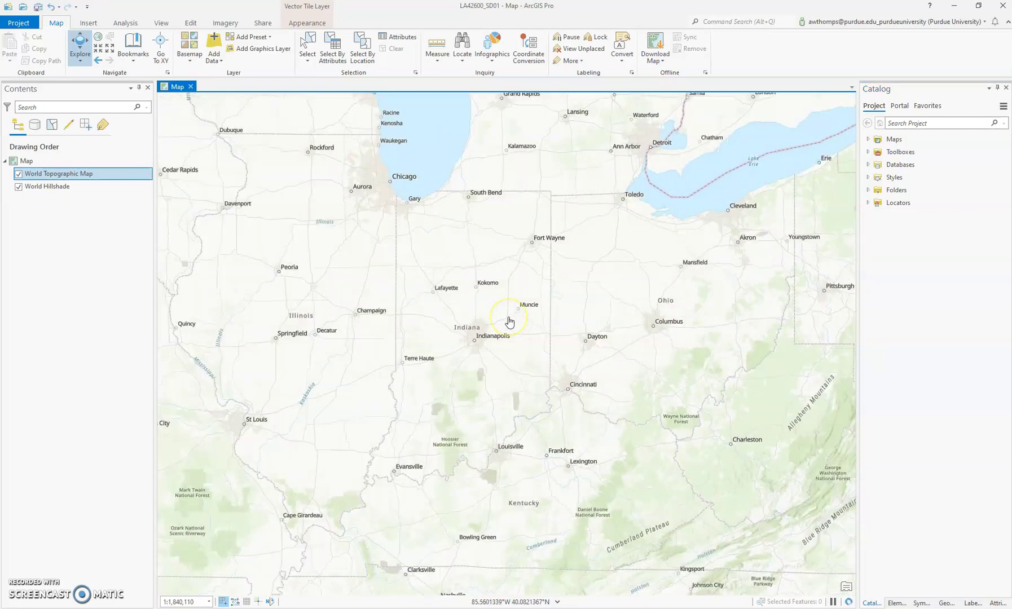
drag(507, 323, 622, 315)
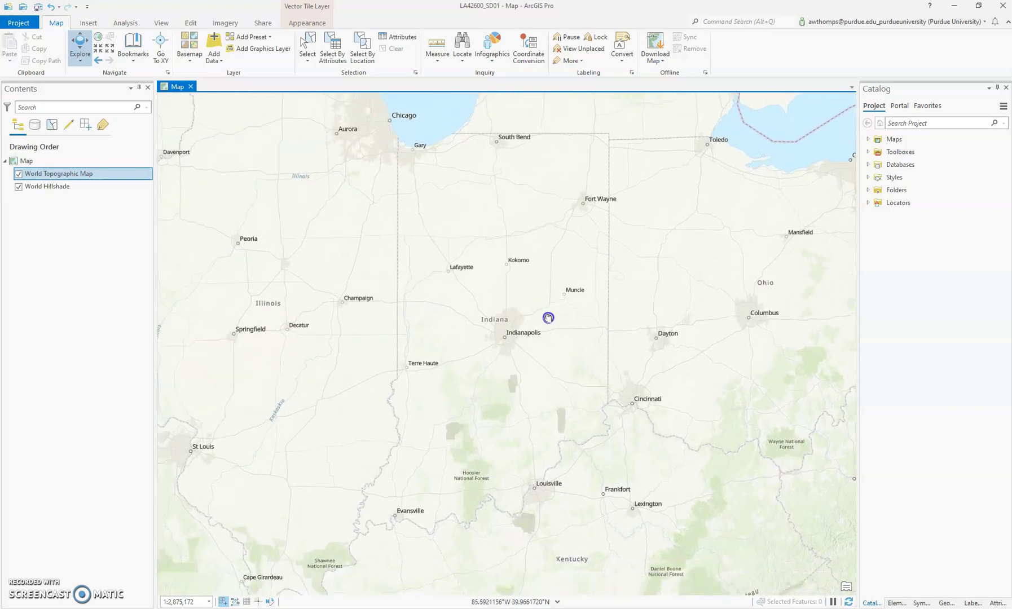
drag(548, 318, 553, 323)
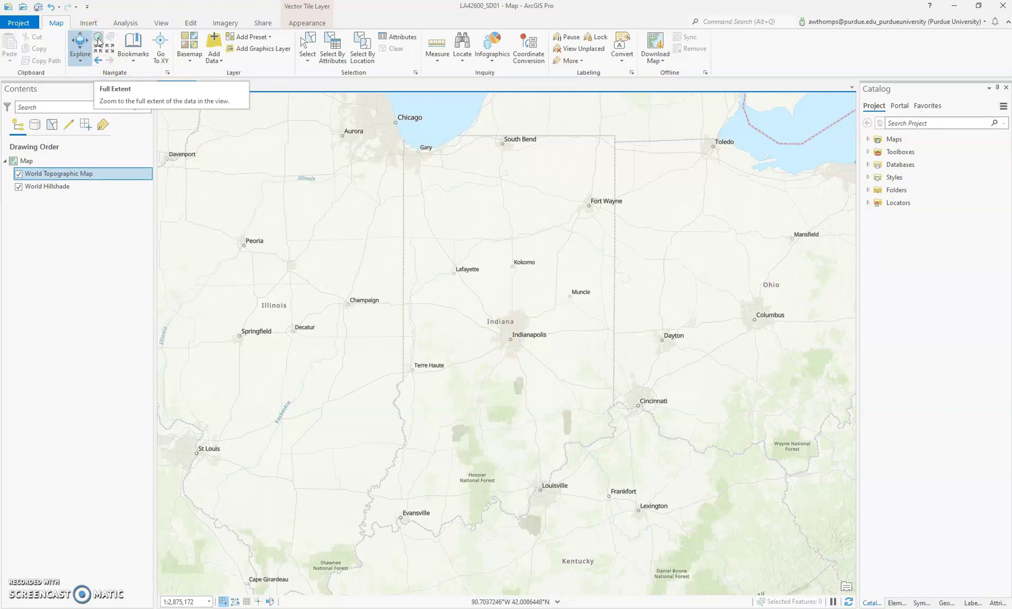
Use Full Extent to zoom out to the central and eastern United States at 1:17,137,363.
click(98, 40)
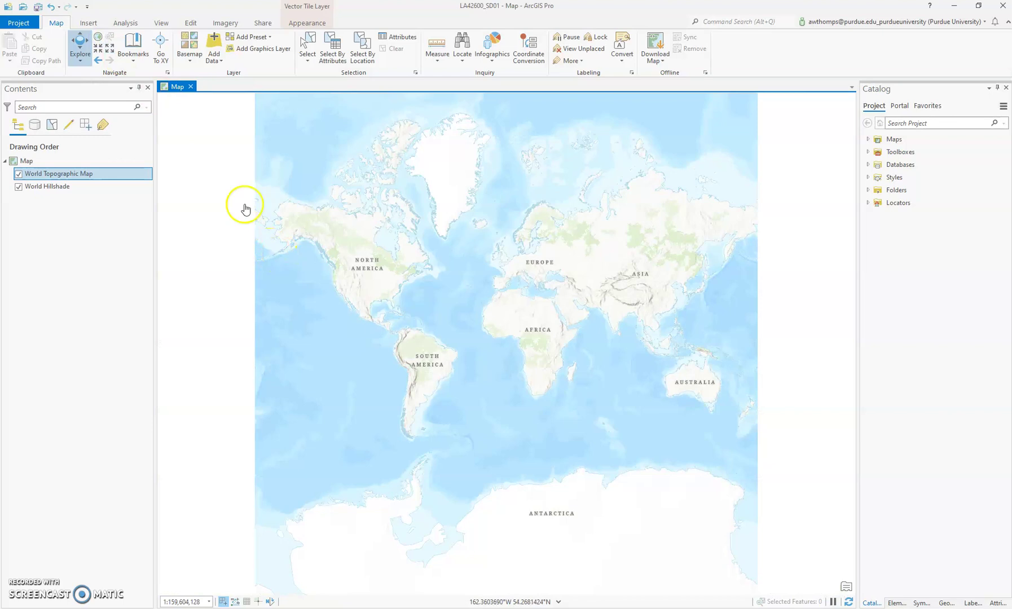
click(99, 44)
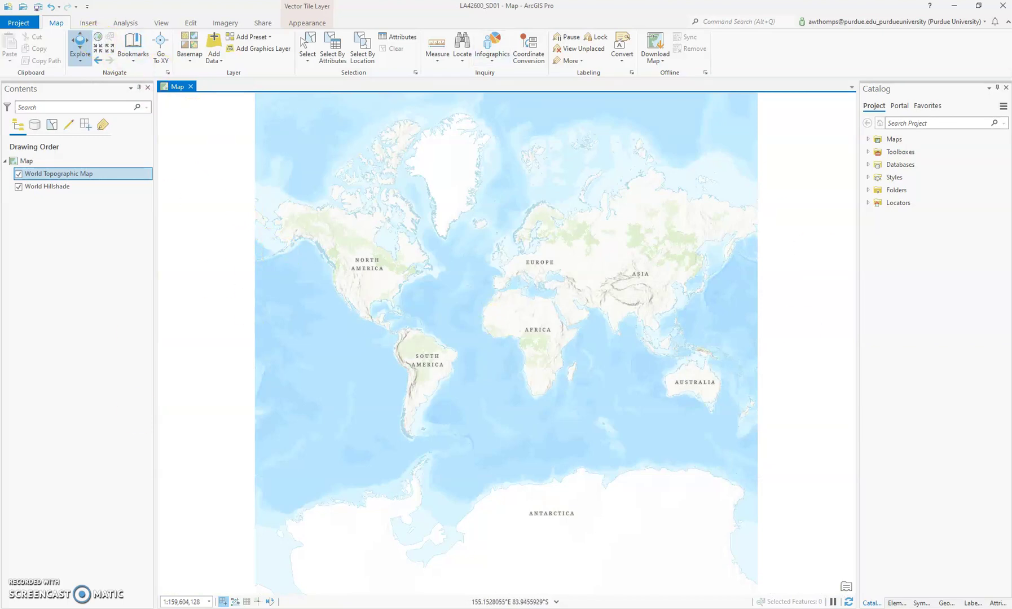
mouse_move(427, 608)
click(696, 514)
Zoom out and pan to bring Chicago and Lake Michigan into view.
scroll(379, 270, up, 5)
scroll(495, 255, down, 2)
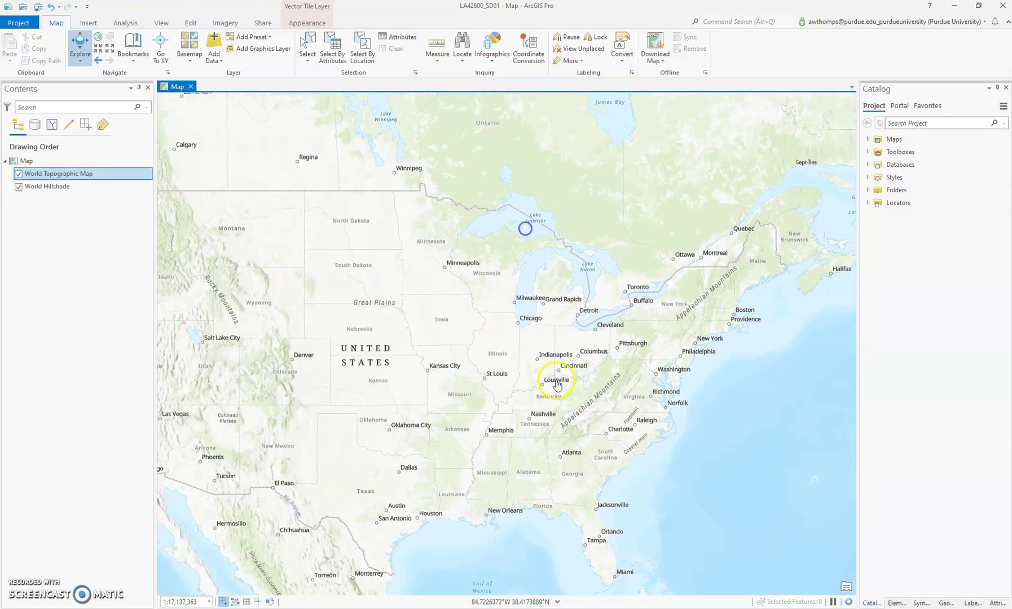
scroll(556, 384, up, 5)
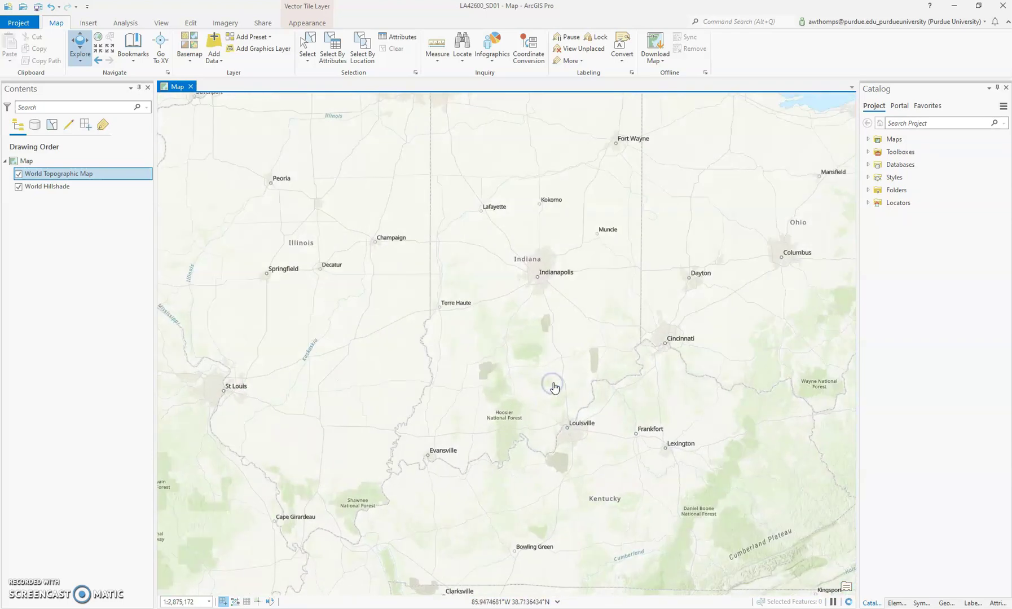
drag(554, 386, 566, 413)
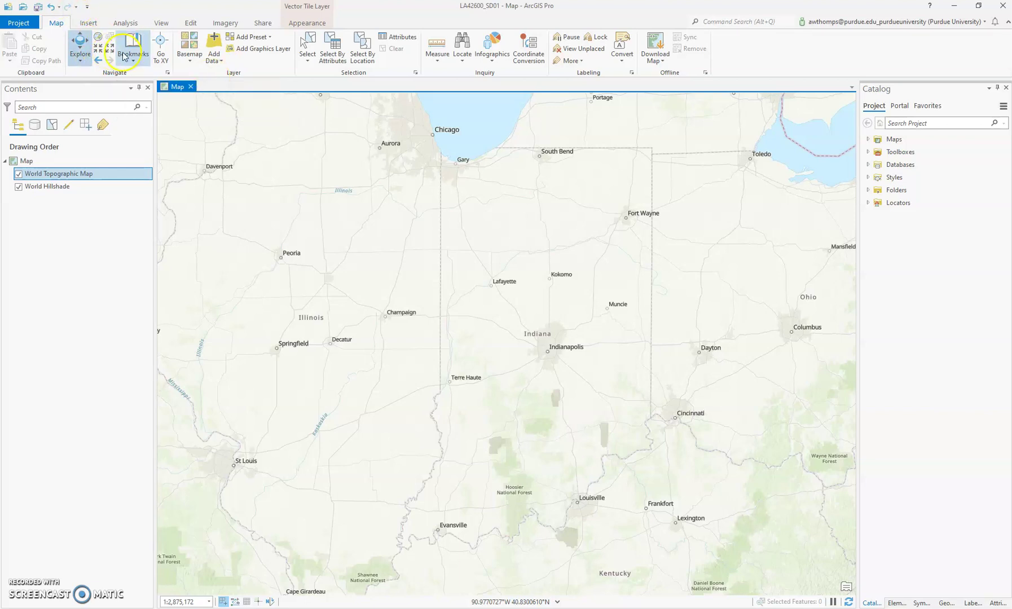
Check the saved bookmarks list, then centre all of North America at 1:26,777,129.
click(131, 53)
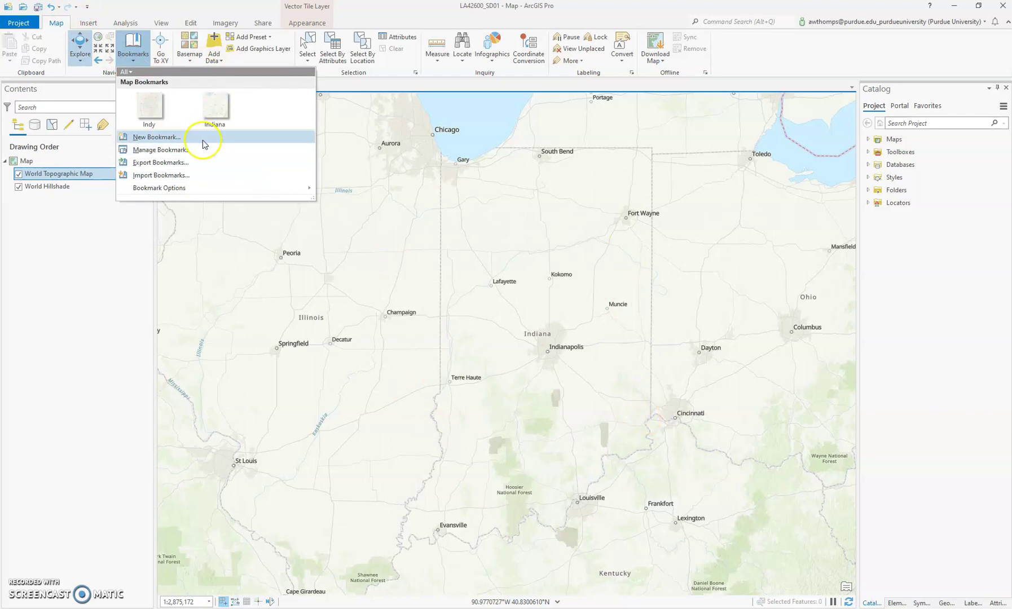
scroll(618, 360, down, 3)
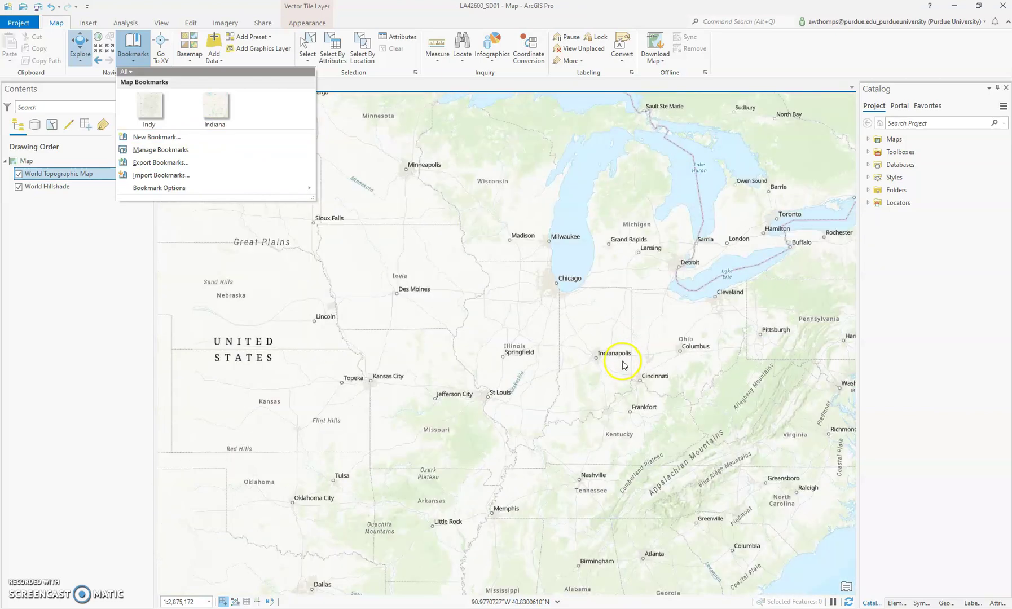
scroll(623, 365, down, 3)
click(656, 390)
scroll(656, 392, down, 2)
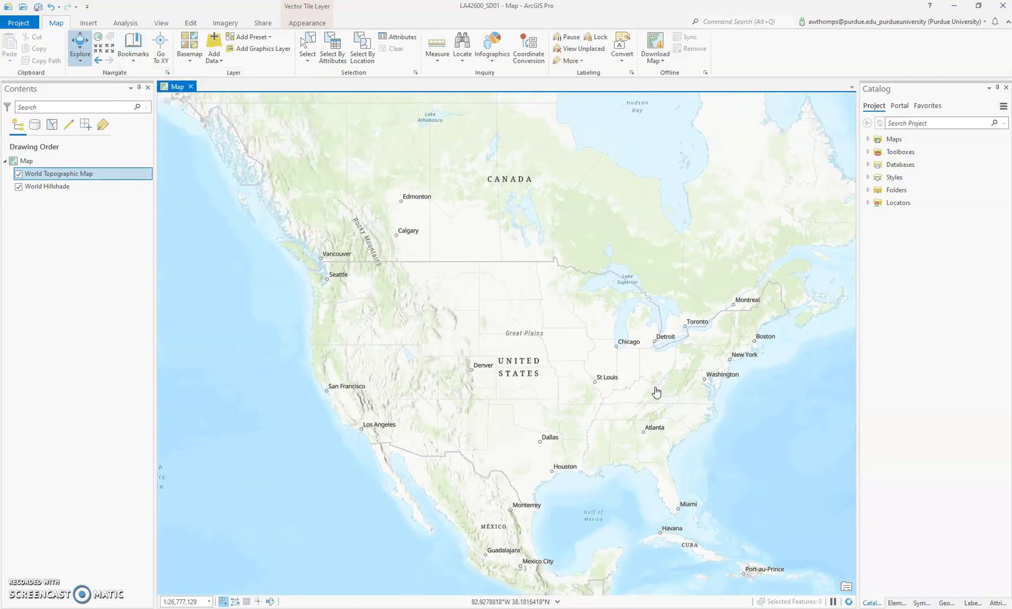
drag(656, 391, 597, 353)
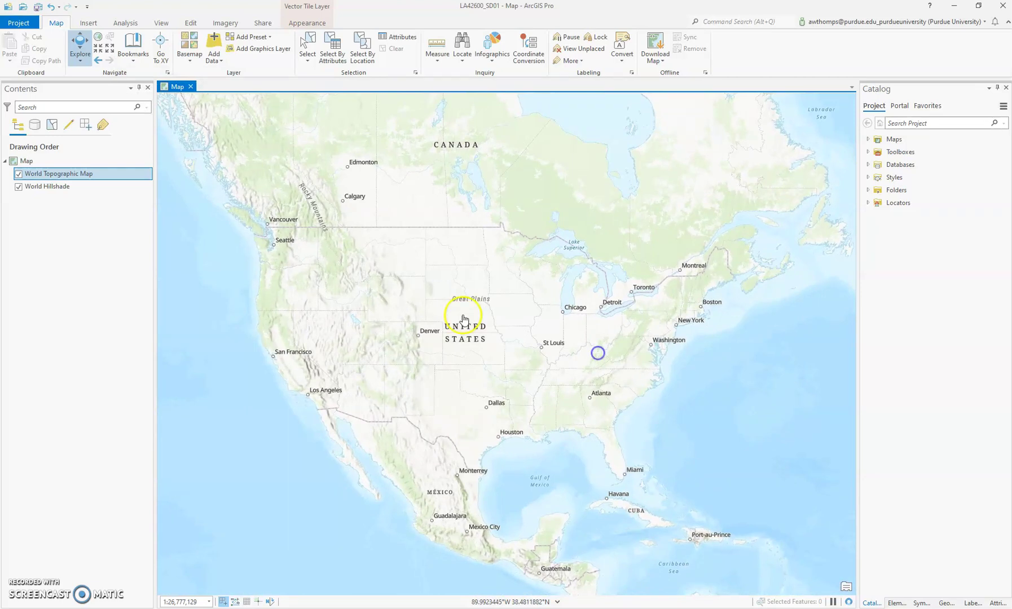
Save the current North America view as a new bookmark named 'United States'.
click(133, 46)
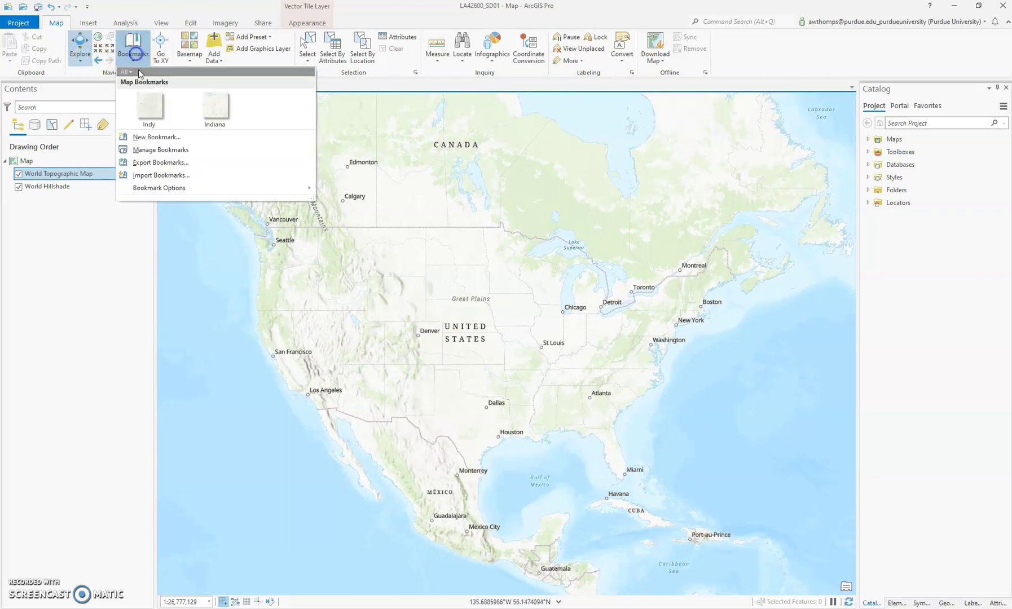
click(148, 137)
text(Un)
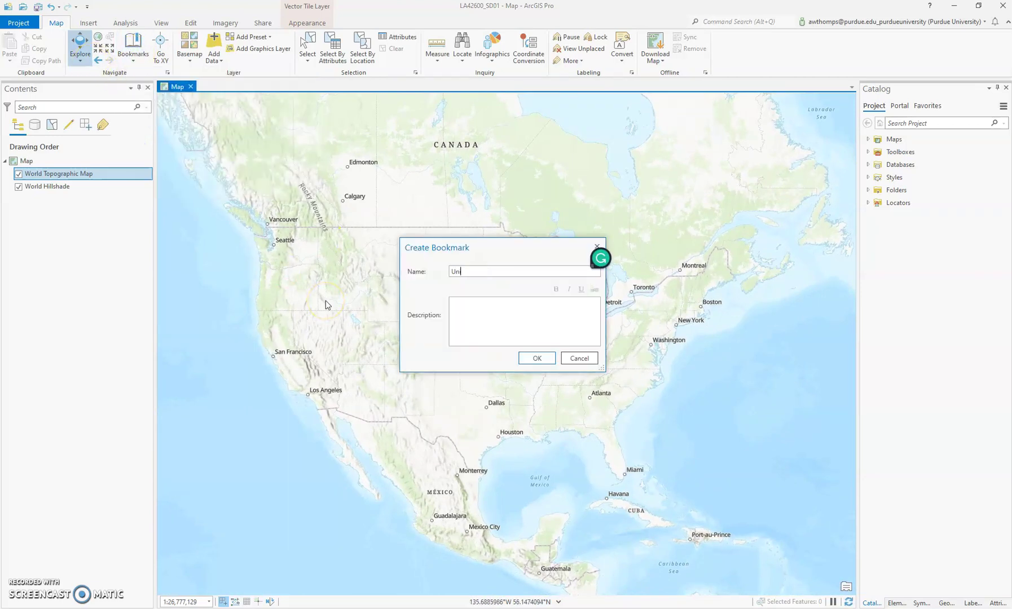
text(ited States)
click(529, 360)
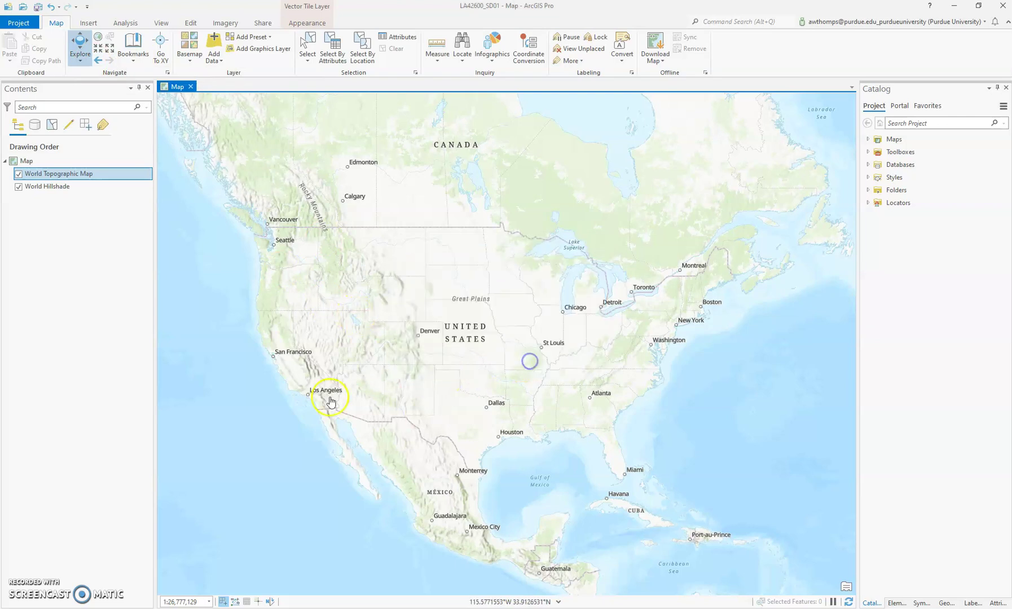
scroll(331, 401, up, 5)
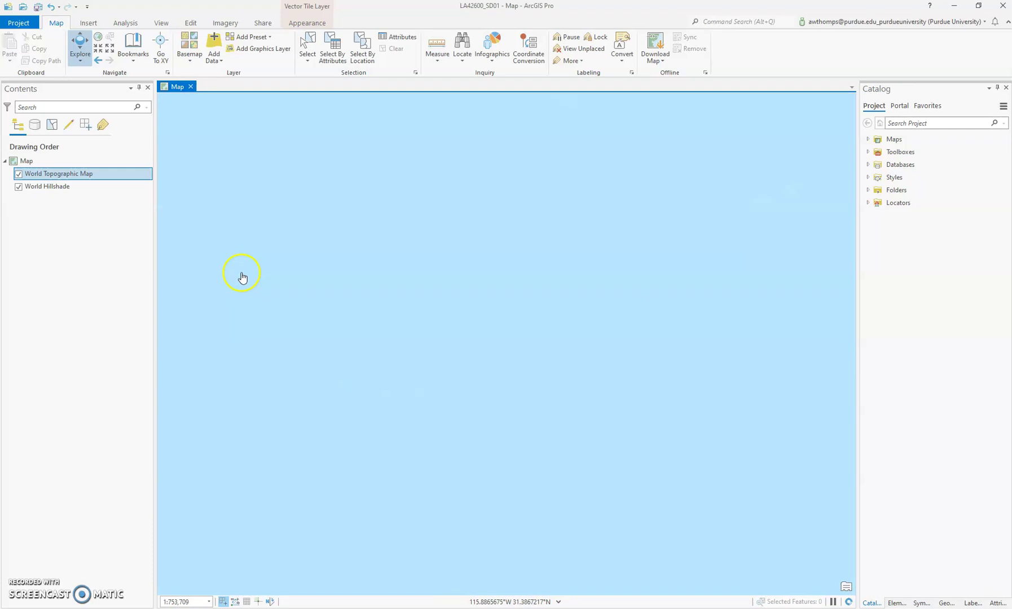
Jump through the United States, Indiana and Indy bookmarks, ending at Indianapolis at 1:290,940.
click(133, 46)
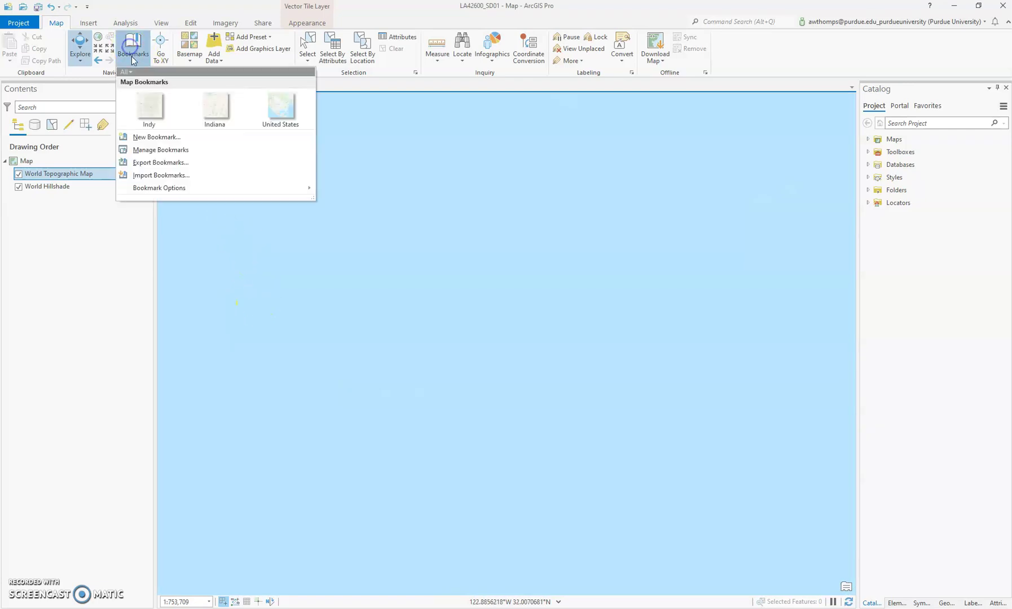
click(272, 104)
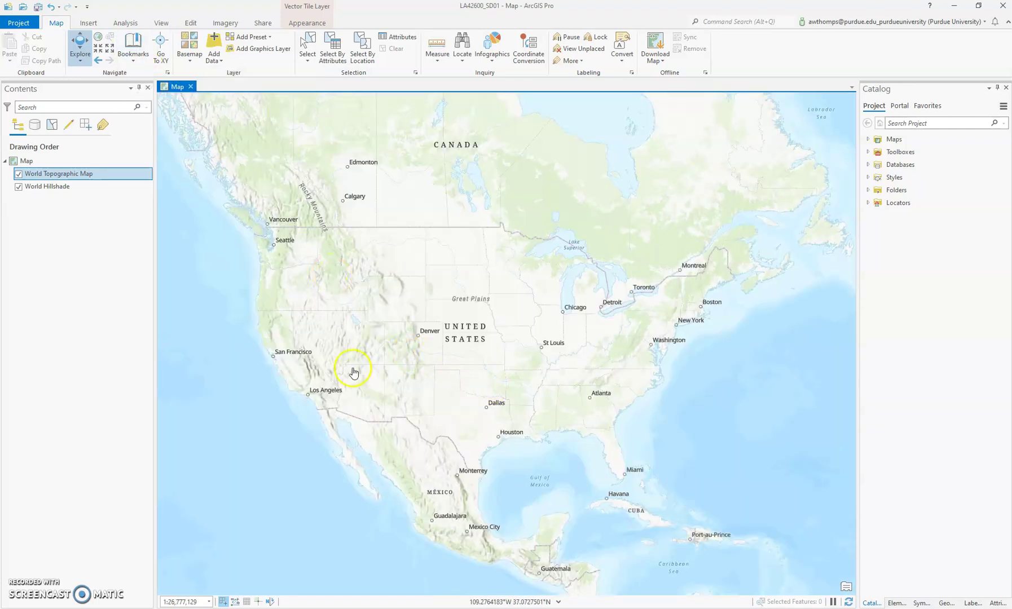
click(133, 46)
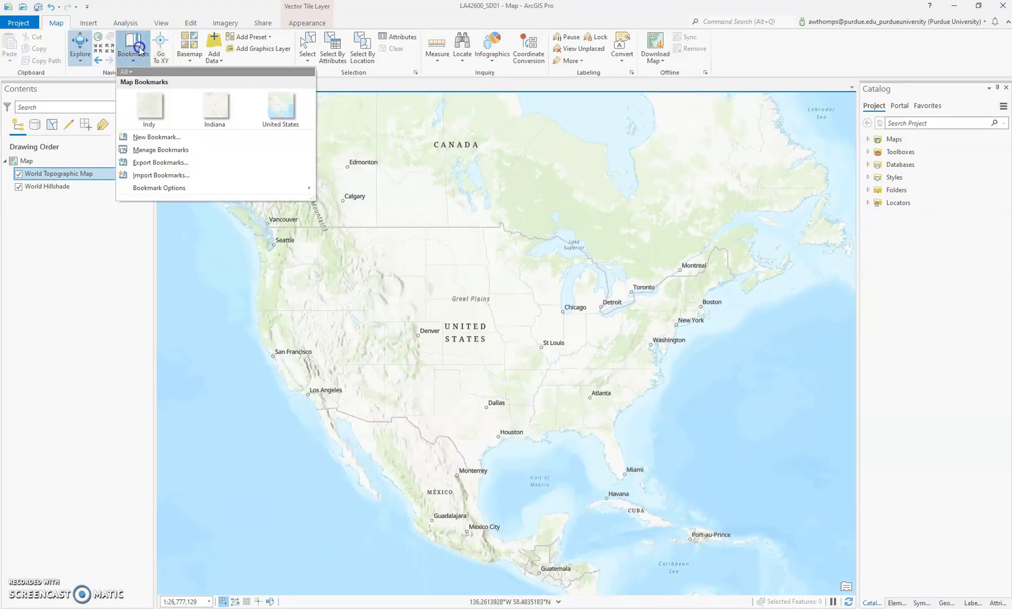
click(213, 112)
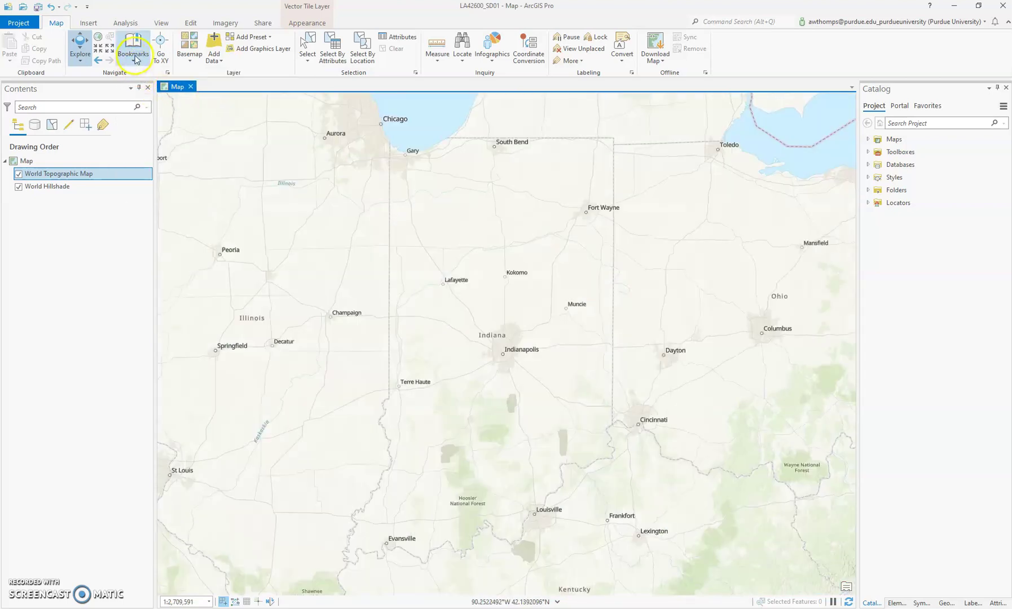
click(134, 50)
click(146, 107)
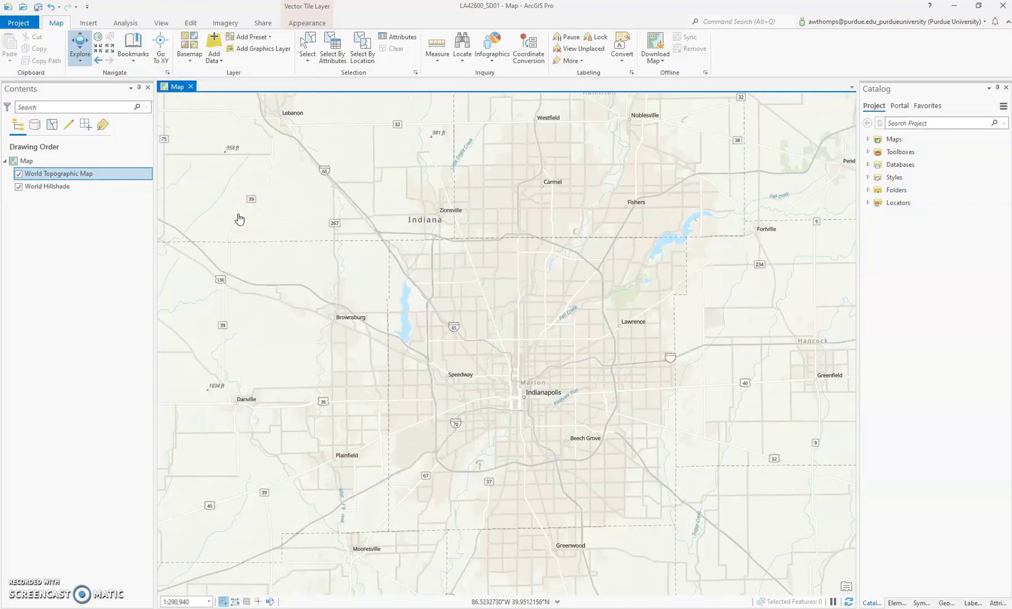
Change the basemap to World Imagery and zoom in toward the Indianapolis racetrack.
click(188, 55)
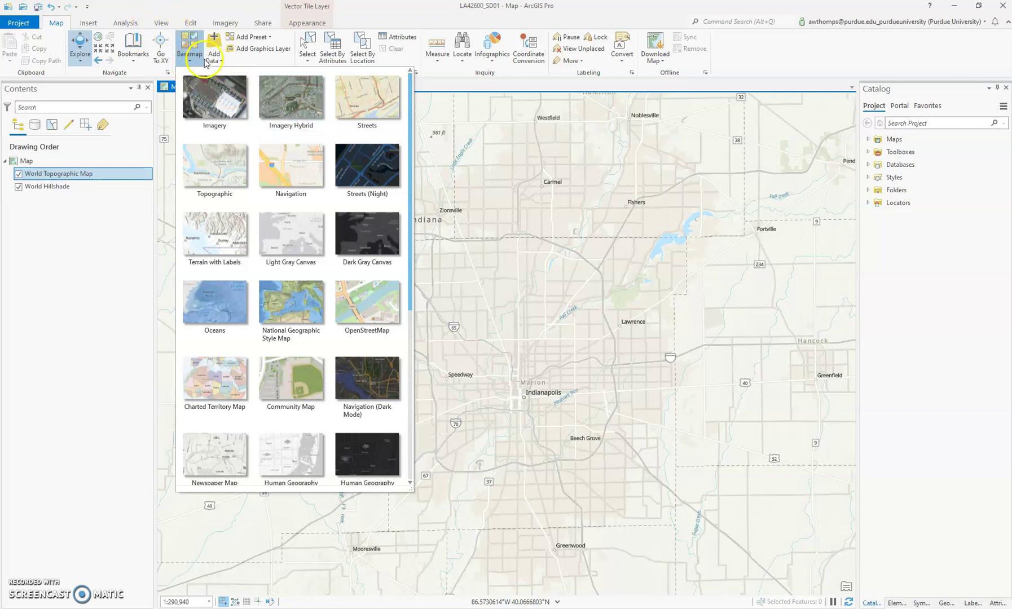
click(243, 110)
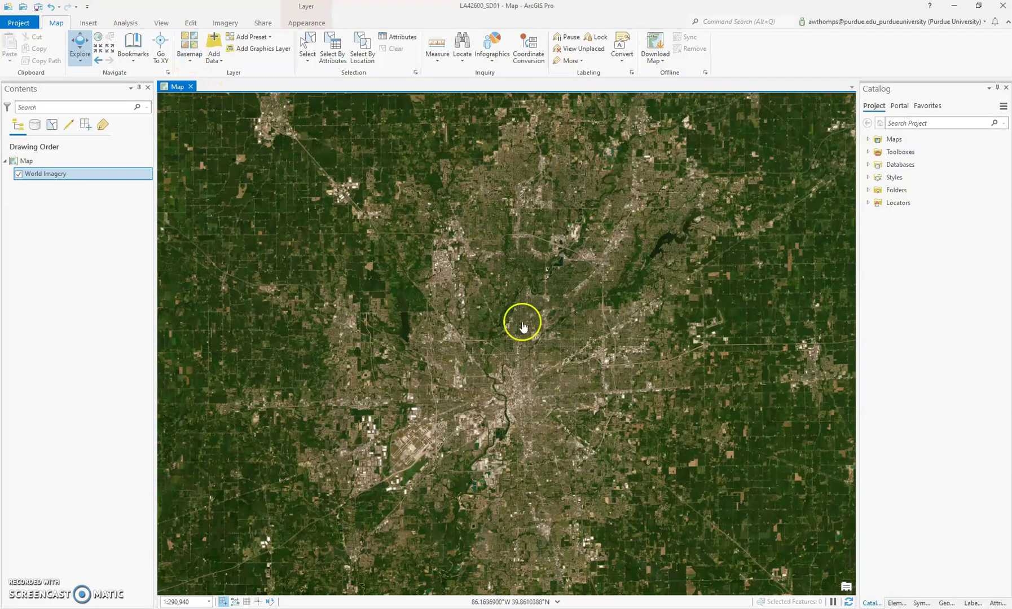
scroll(522, 327, up, 5)
Zoom into the parking lot south of the racetrack at 1:879, then back out to 1:8,189.
scroll(592, 375, up, 3)
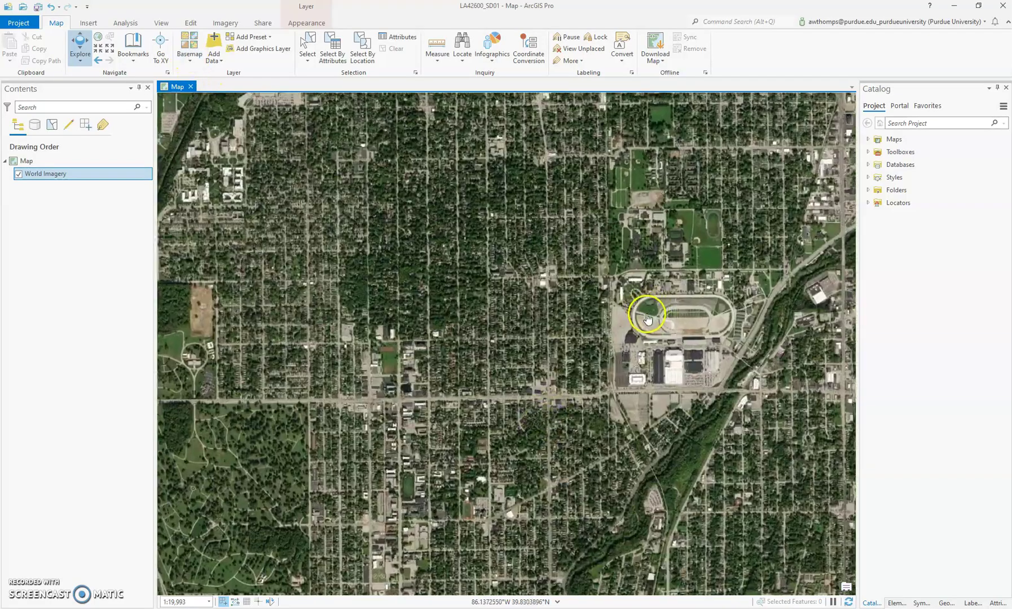
drag(721, 349, 521, 359)
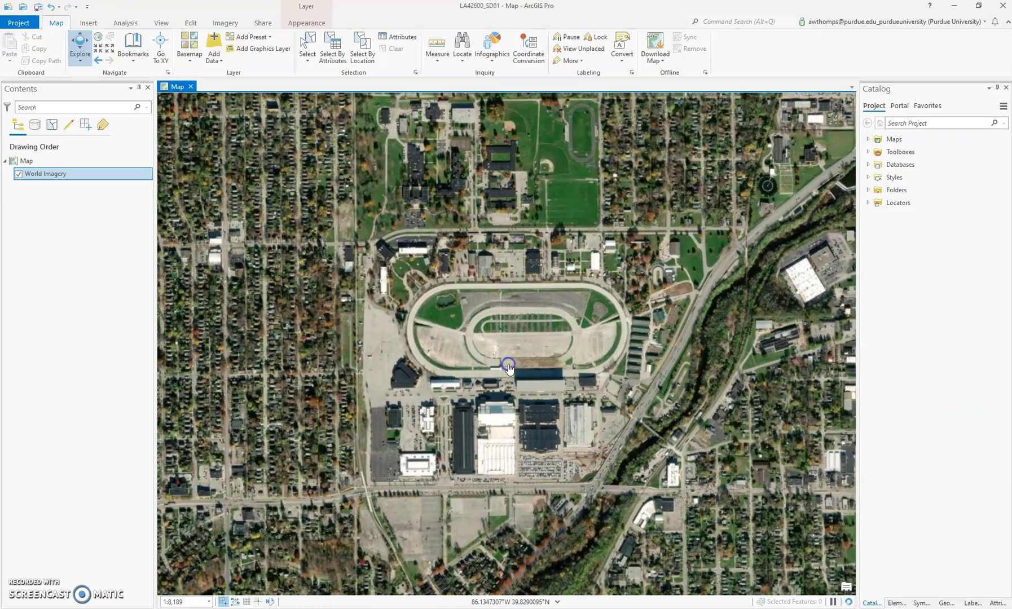
scroll(568, 479, up, 4)
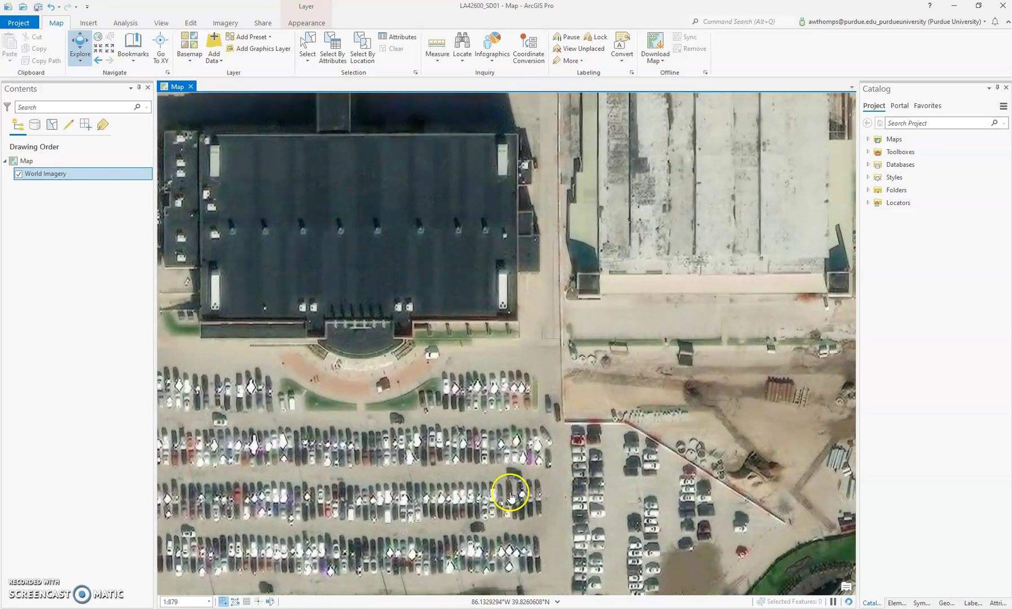
drag(508, 493, 581, 383)
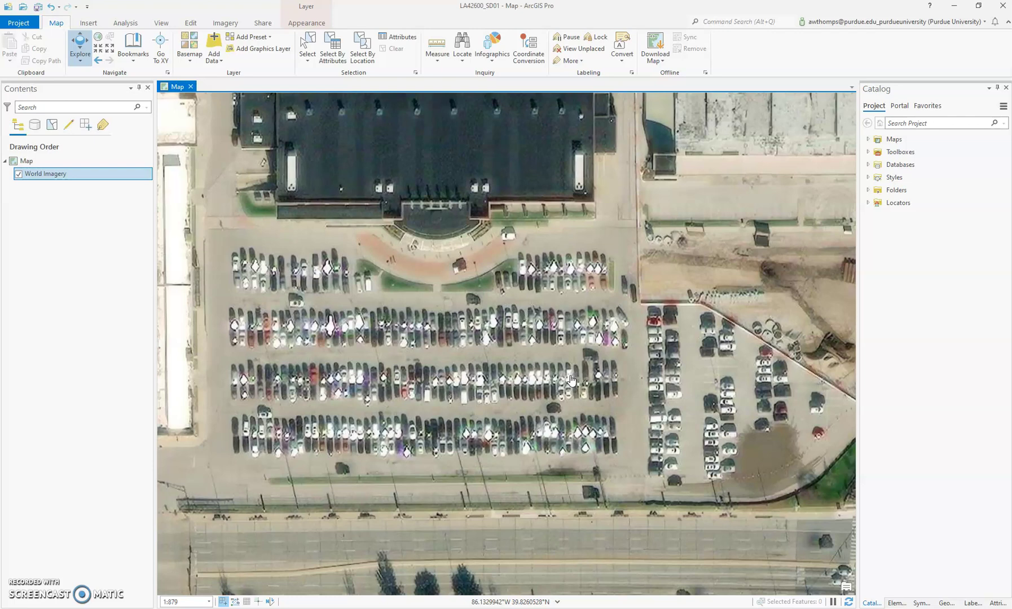
scroll(541, 359, down, 5)
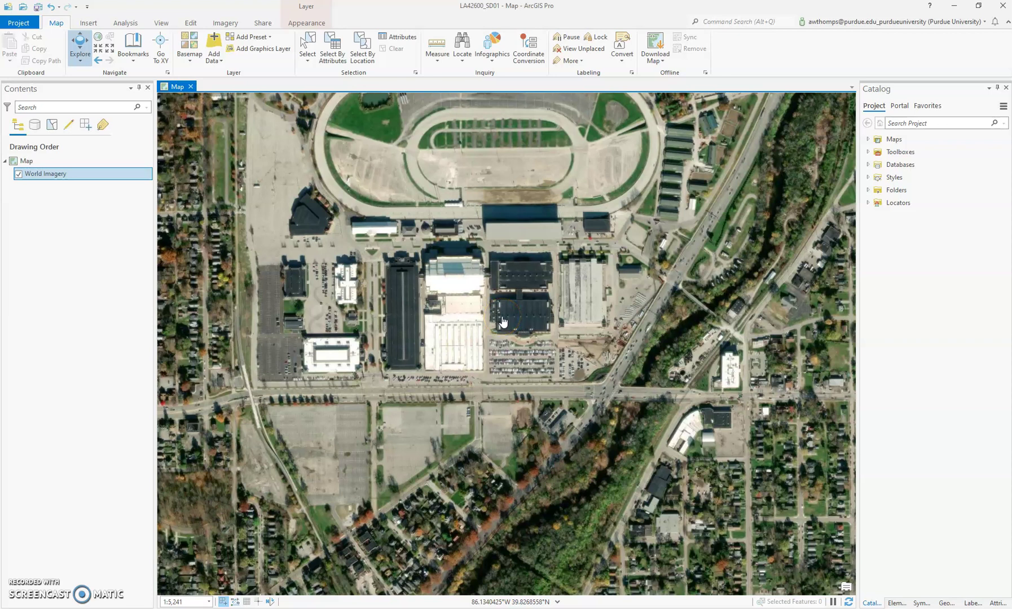
scroll(499, 316, down, 2)
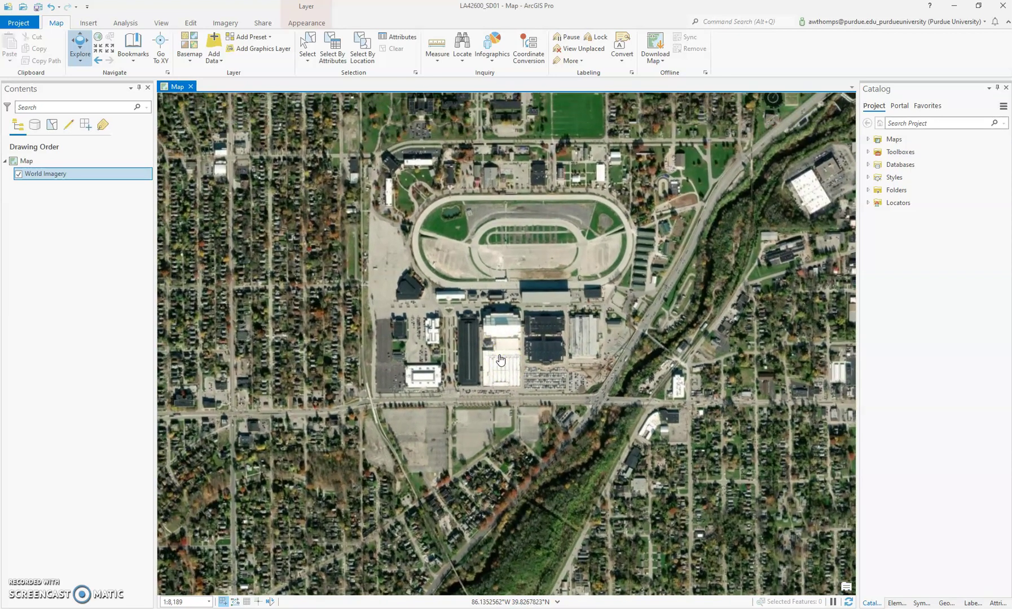
Switch the basemap back to Topographic and jump to the Indiana bookmark at 1:2,709,591.
click(187, 59)
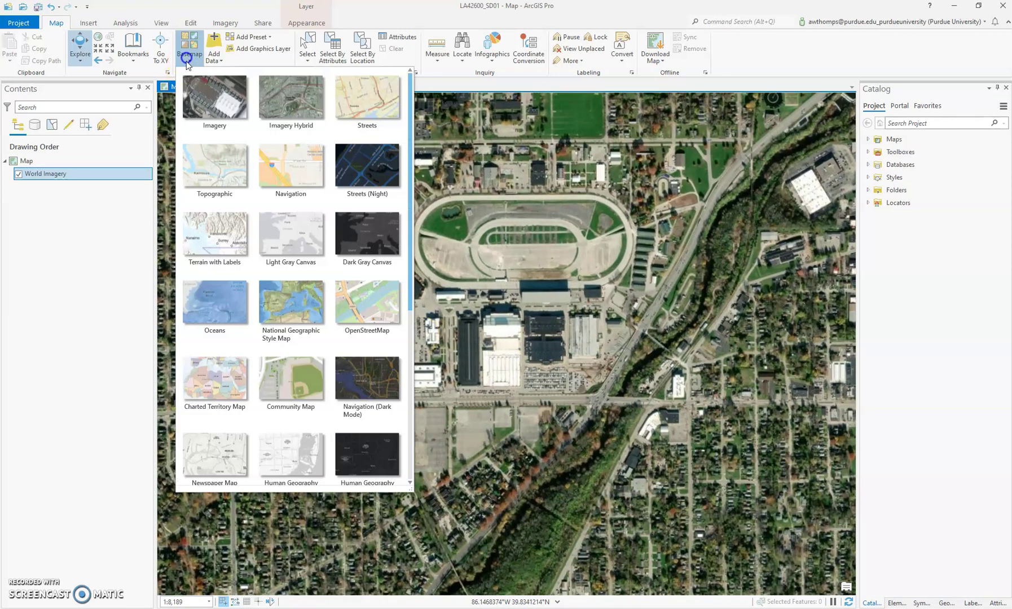
click(213, 171)
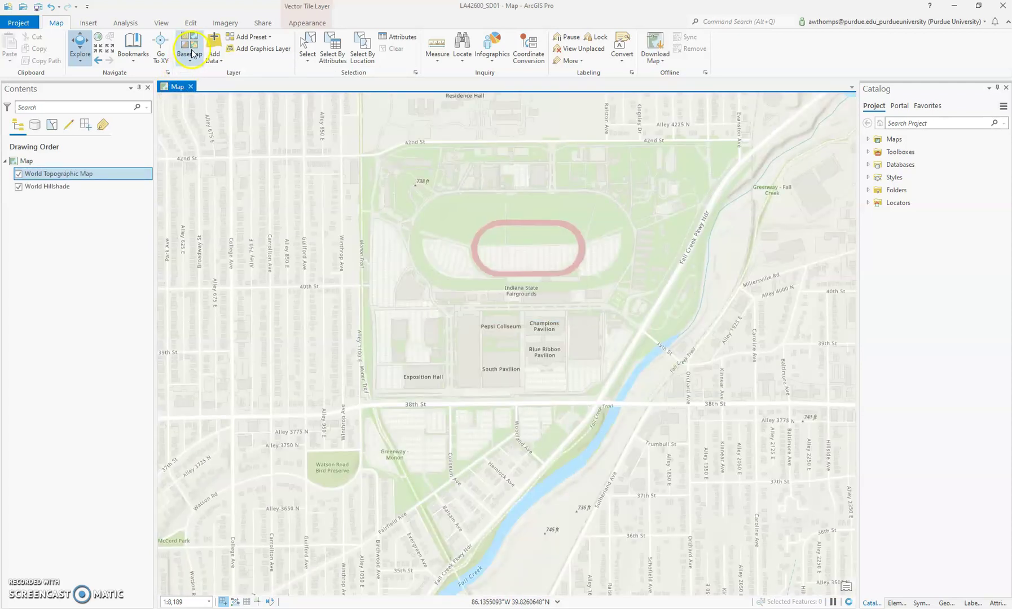
click(189, 47)
click(133, 46)
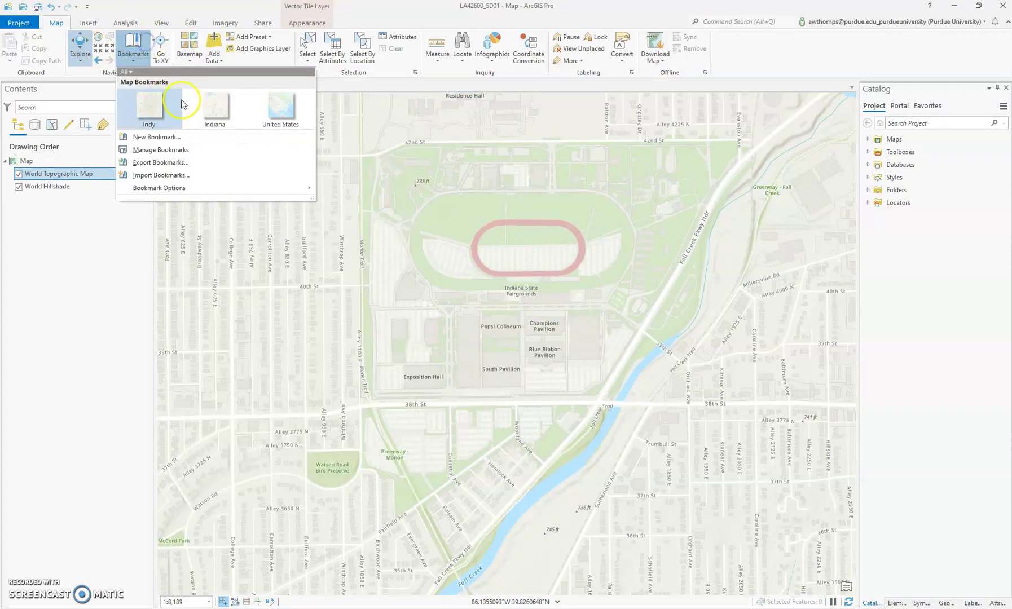
click(223, 107)
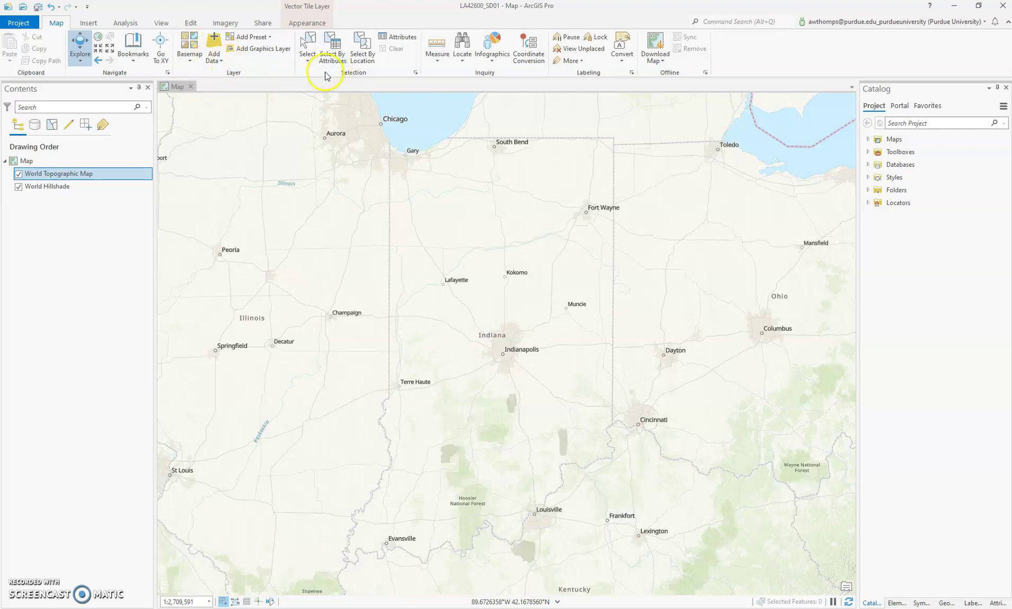
Measure a trial distance west of Lafayette with the Measure tool, then clear it.
click(436, 46)
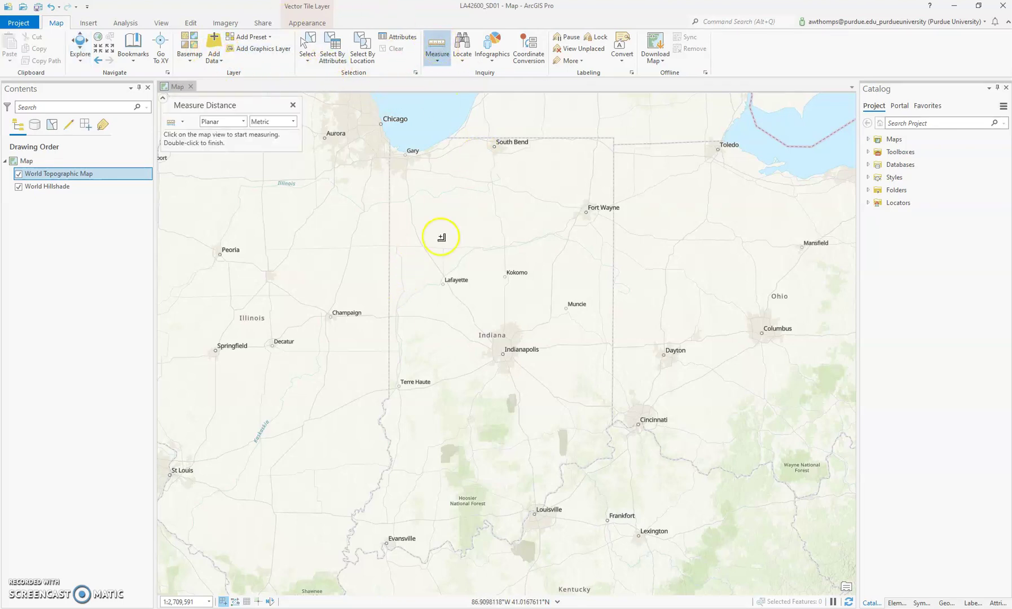
click(389, 284)
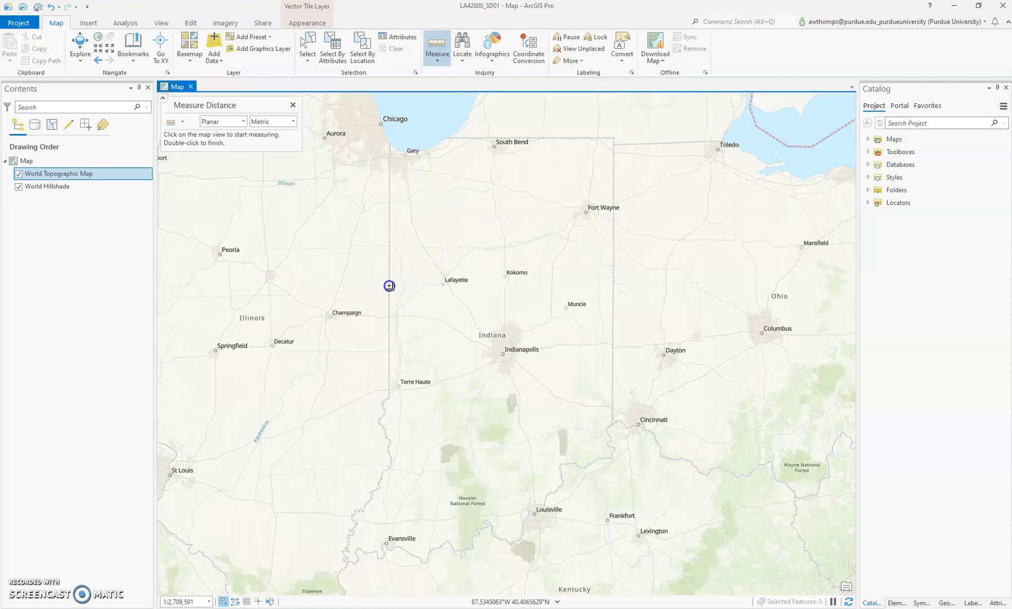
click(442, 285)
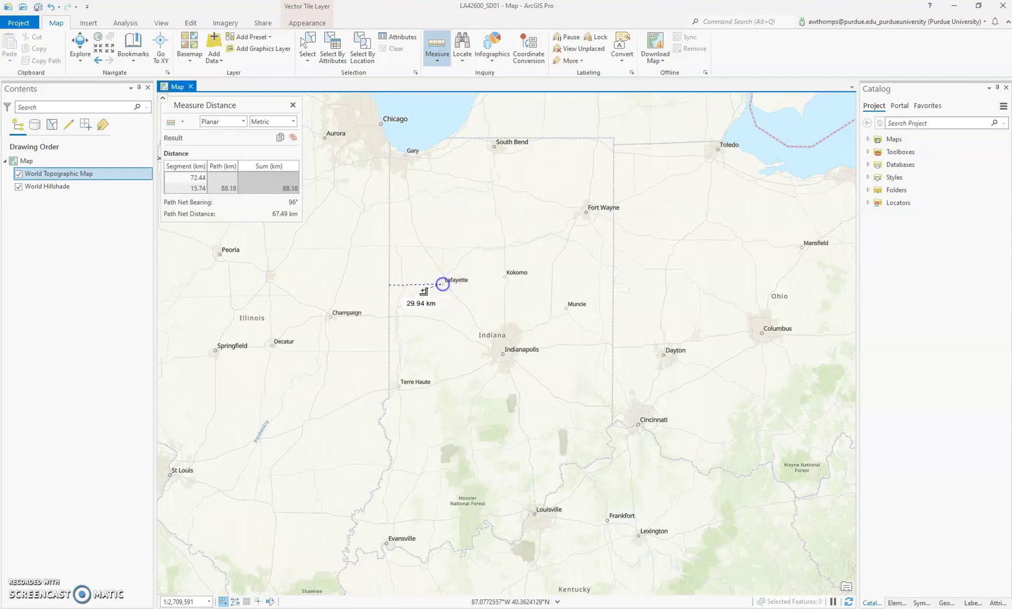
click(444, 295)
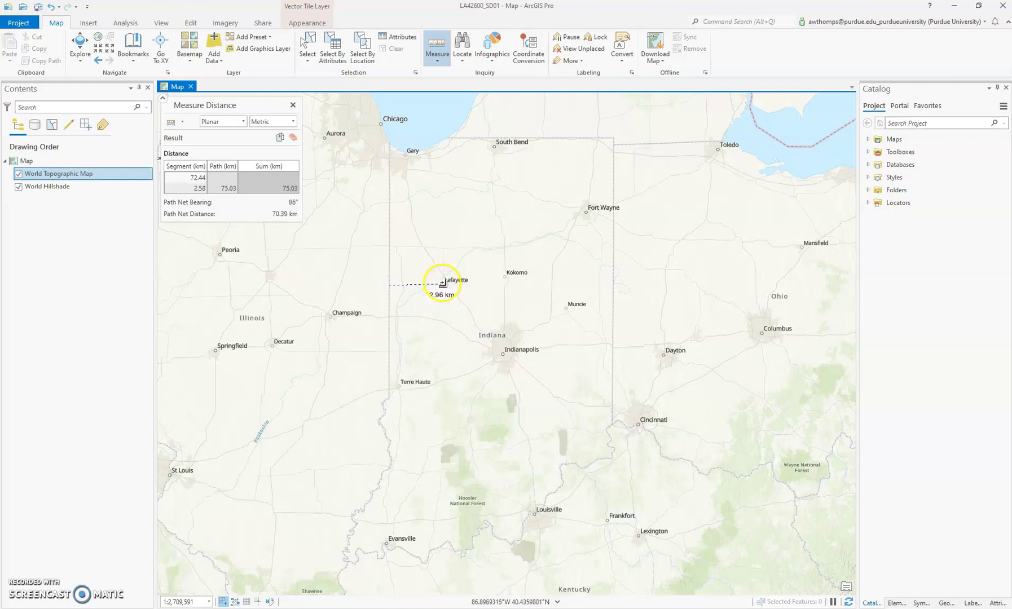
click(292, 137)
Switch measurement units from Metric to Miles and measure a new path west of Lafayette.
click(275, 124)
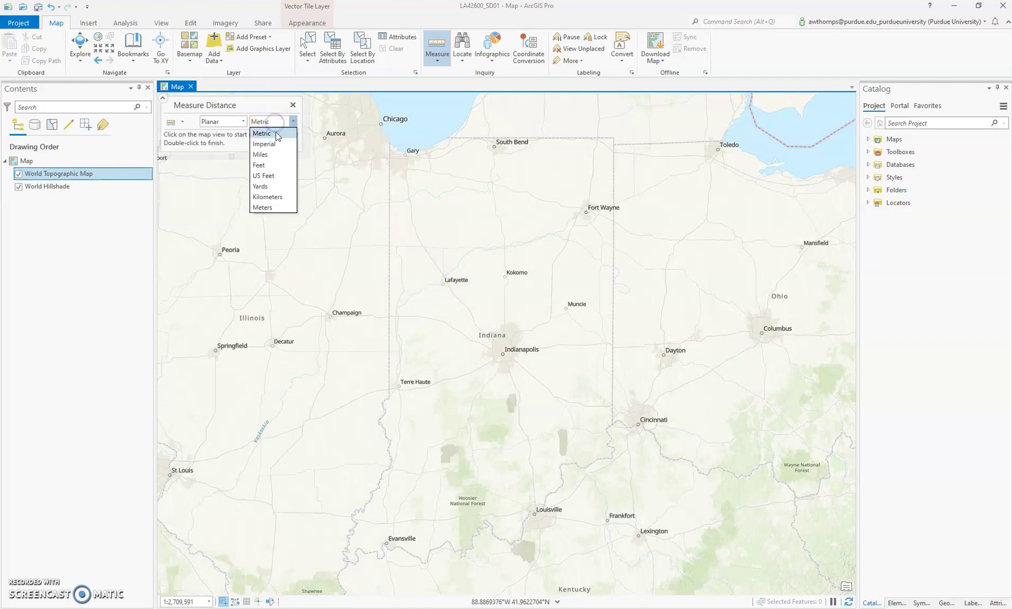
click(276, 154)
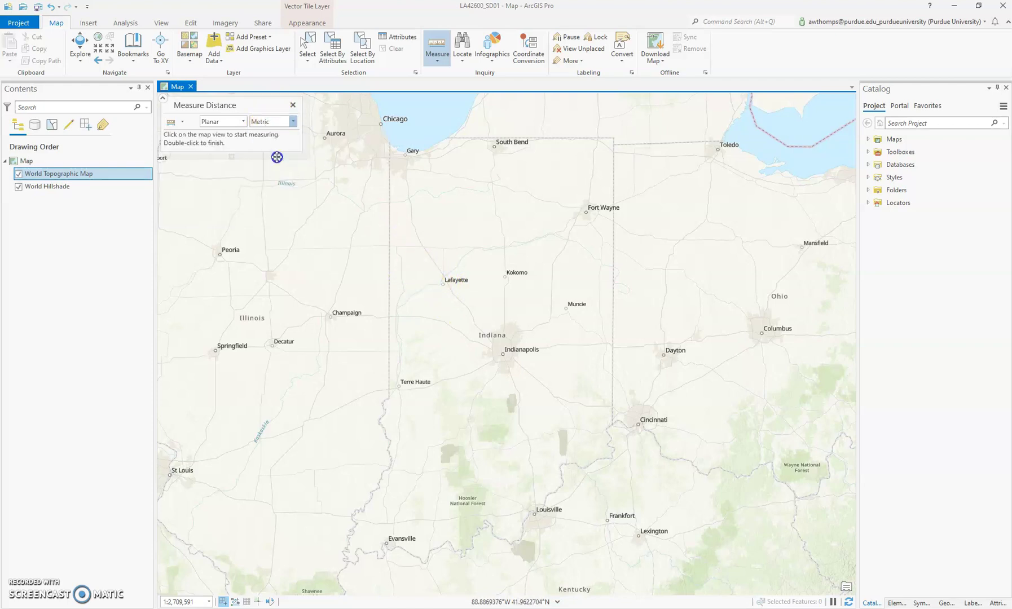
click(387, 281)
double_click(443, 283)
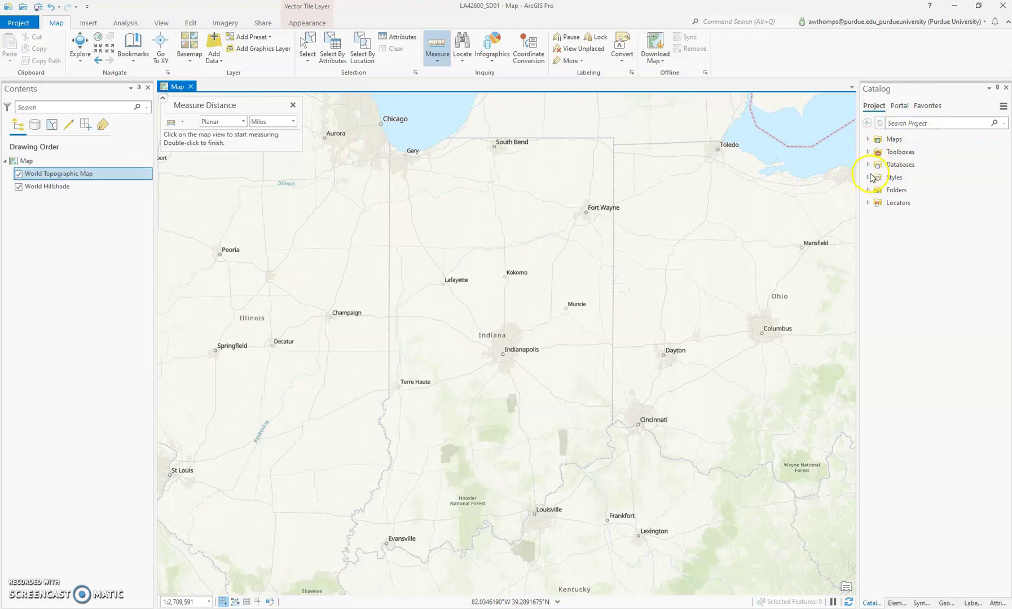
In the Catalog pane, expand Folders, the LA42600_SD01 folder and LA42600_SD01.gdb.
click(908, 122)
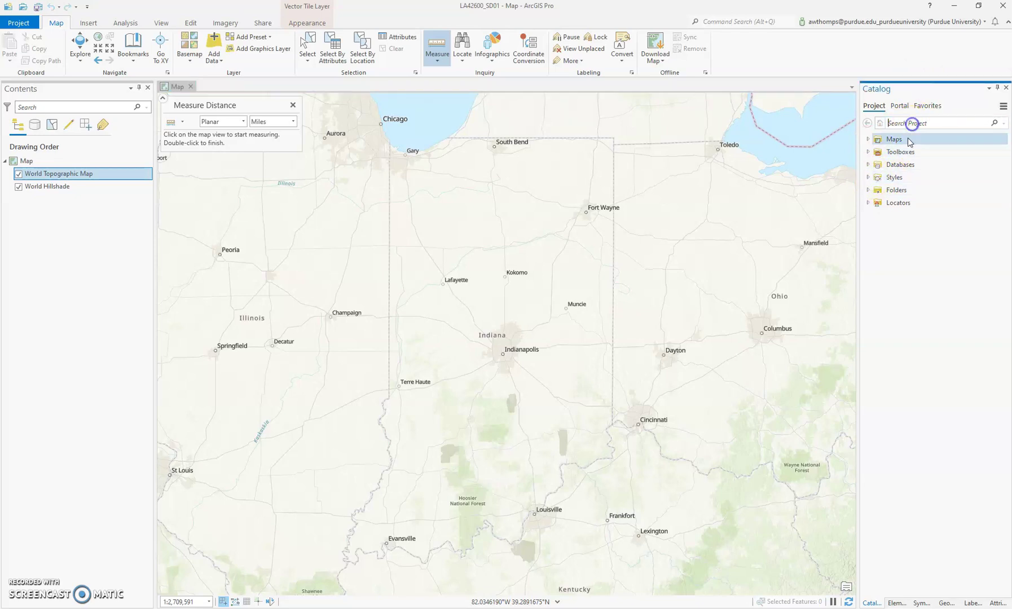
click(868, 190)
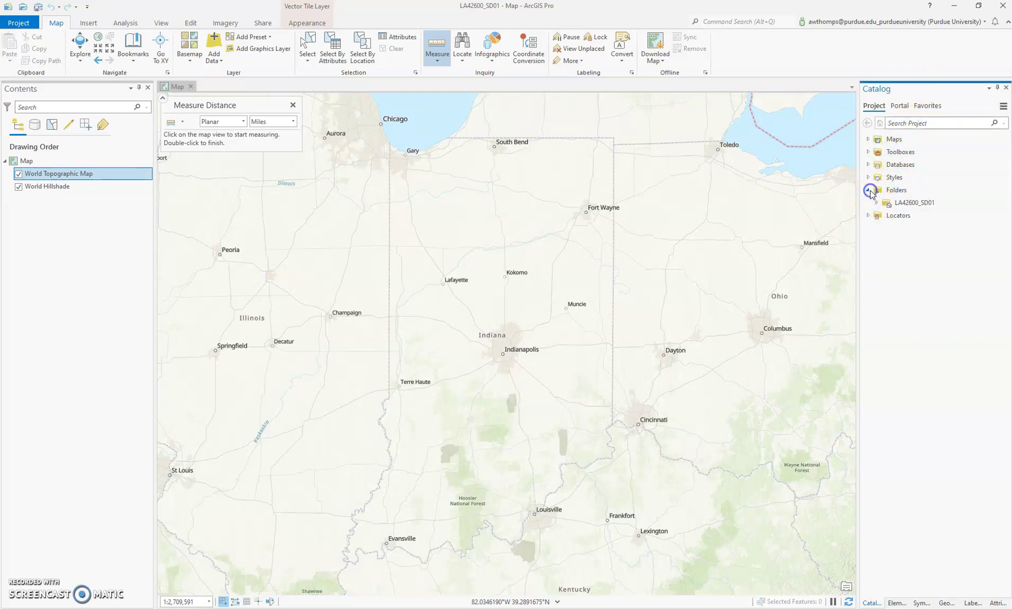
click(919, 203)
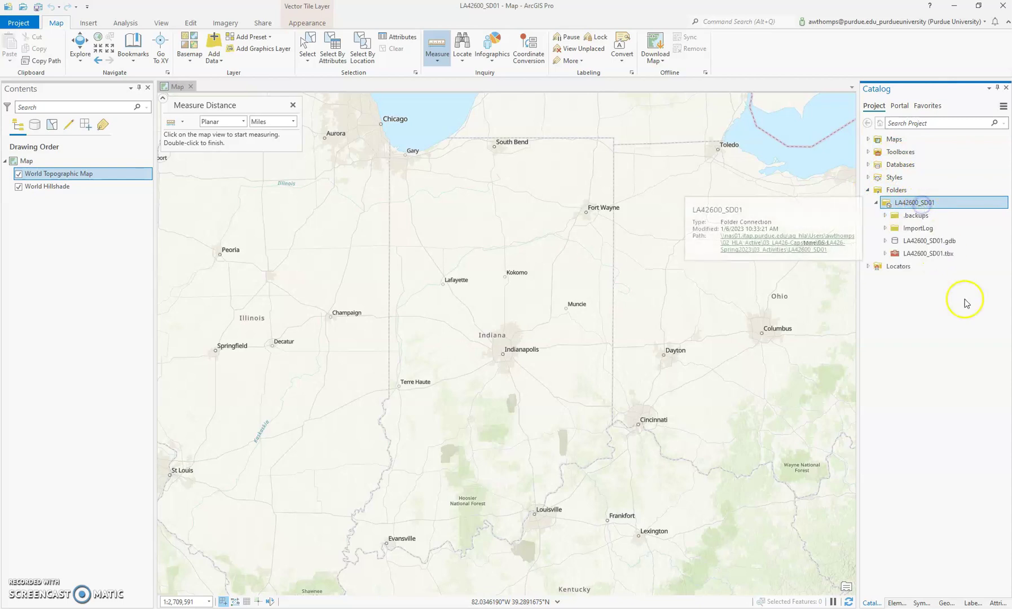
click(884, 240)
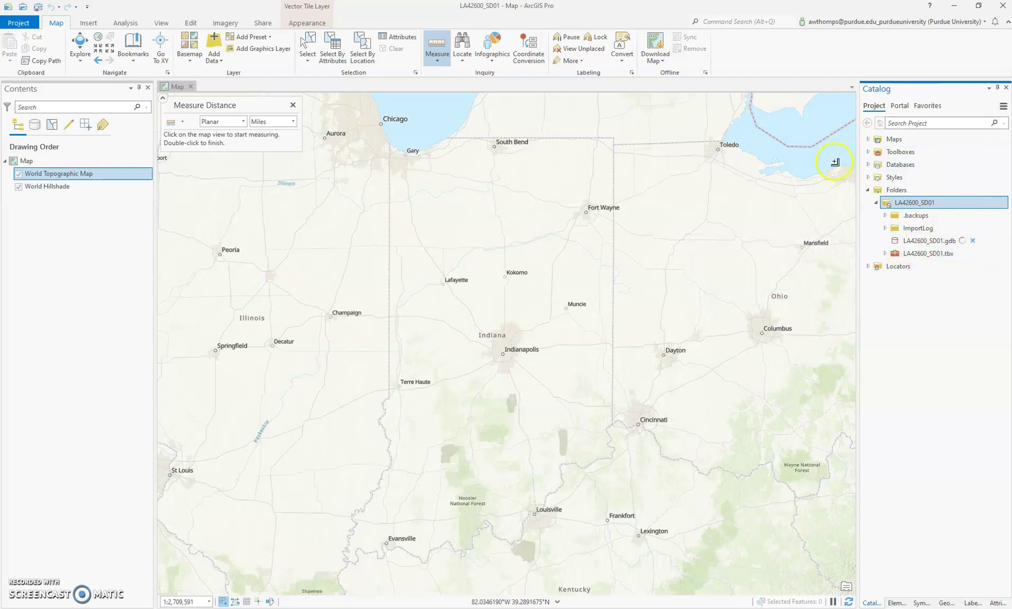
mouse_move(909, 230)
Add a new 2D map to the project from Insert > New Map, then close the Measure Distance pane.
click(89, 23)
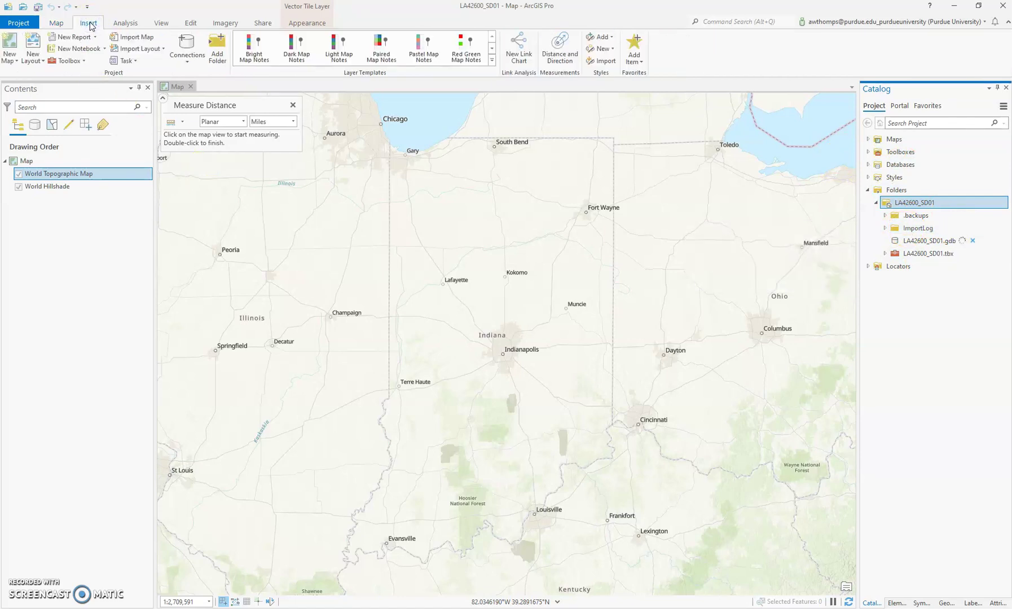
click(10, 56)
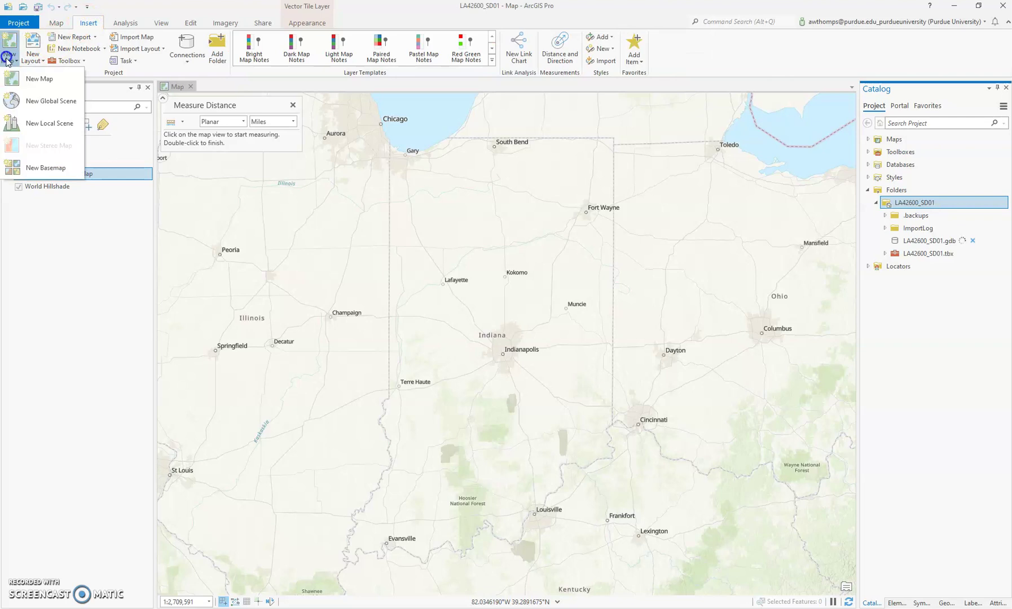
click(35, 82)
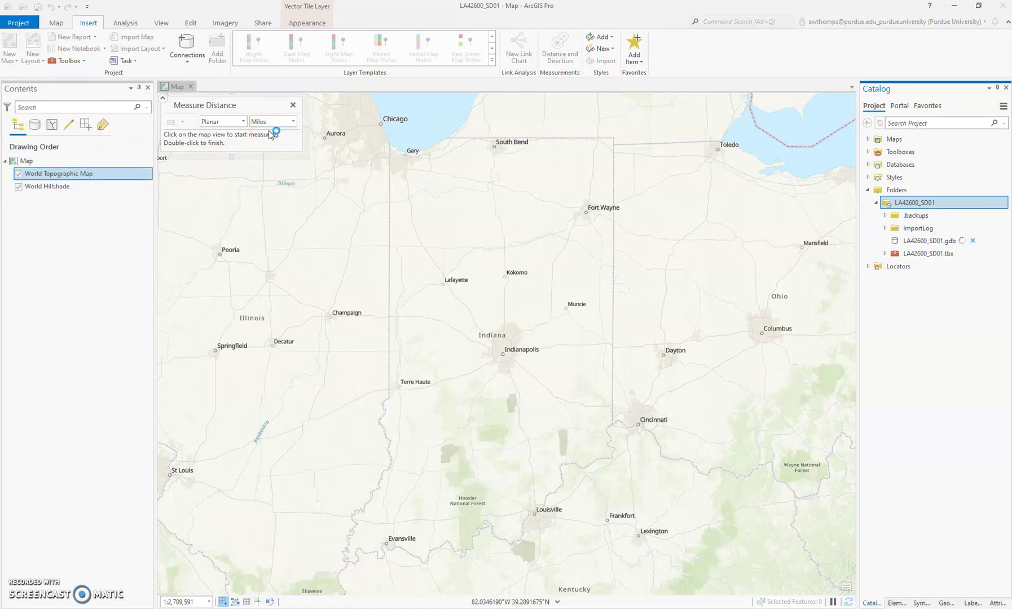
click(293, 105)
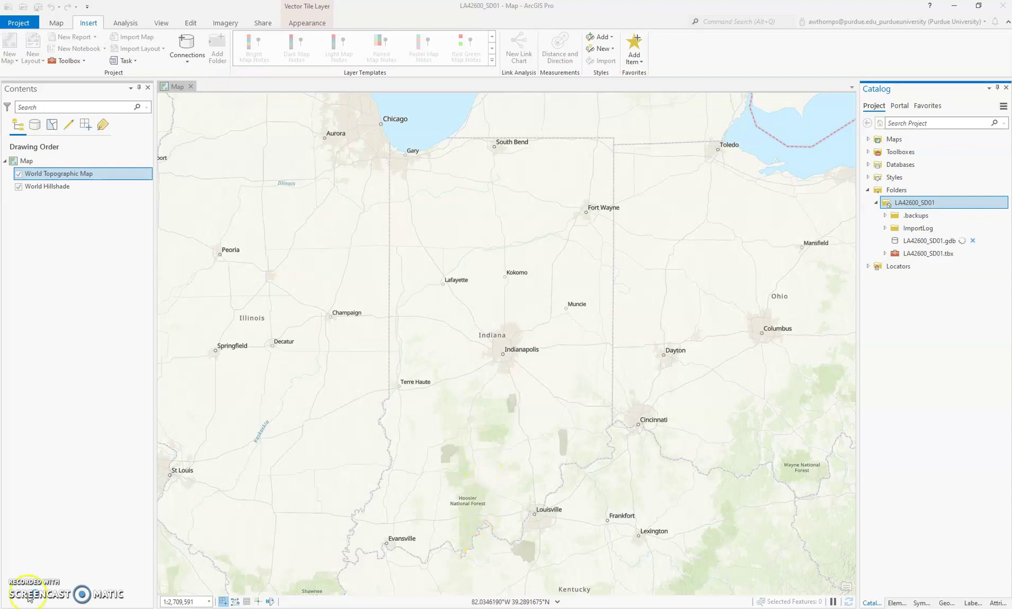
Close the Contents and Catalog panes, then close both the Map1 and original Map views.
click(387, 467)
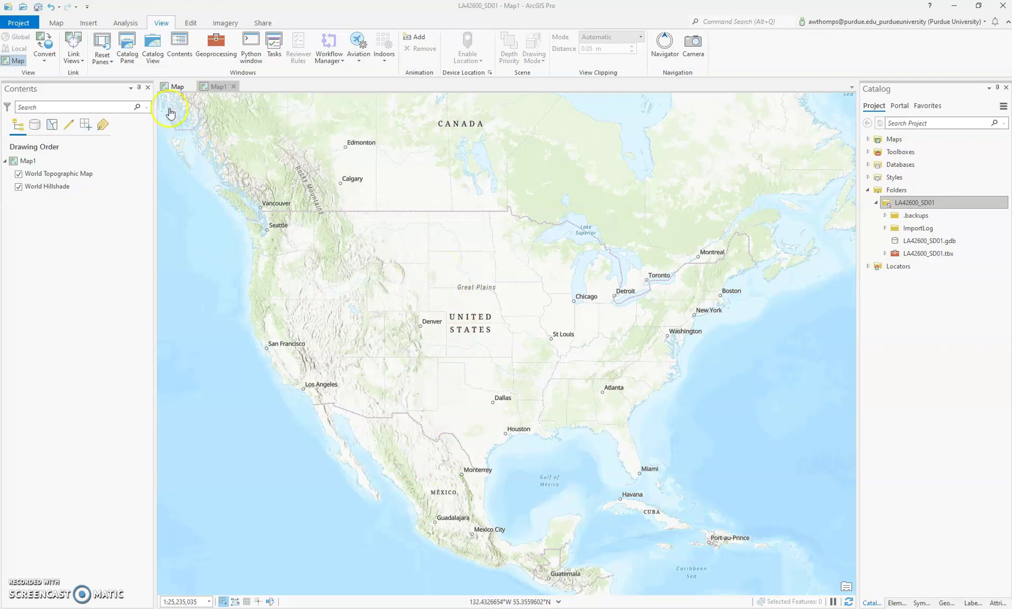
click(148, 88)
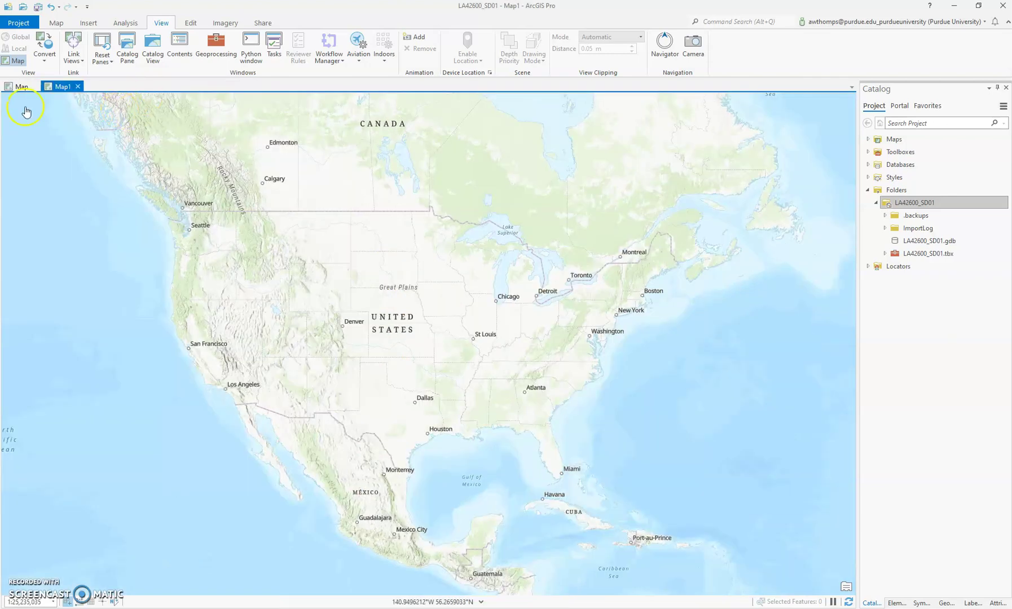
click(1006, 88)
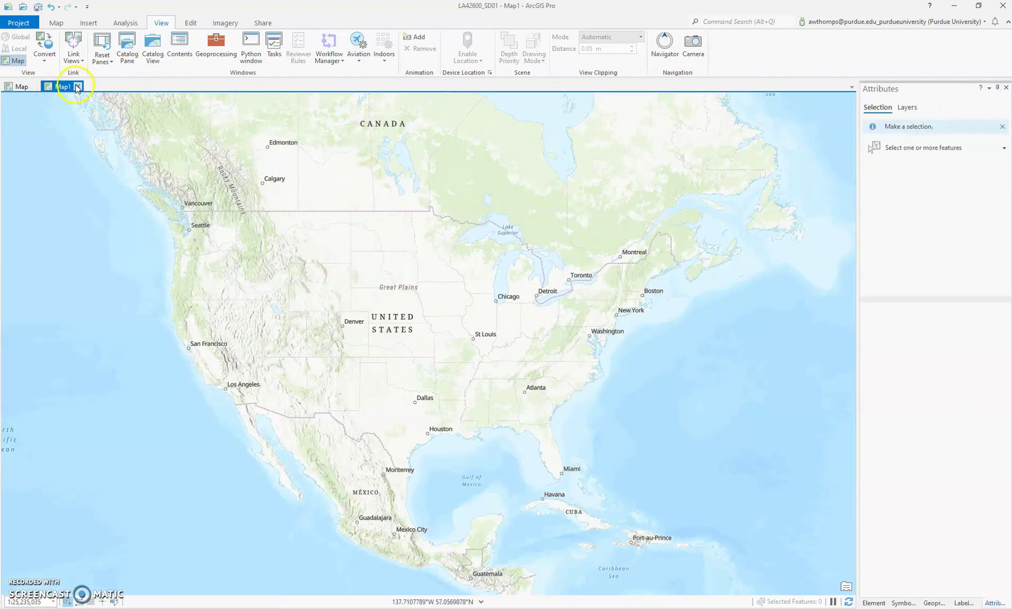
click(21, 86)
click(59, 88)
click(78, 86)
click(35, 86)
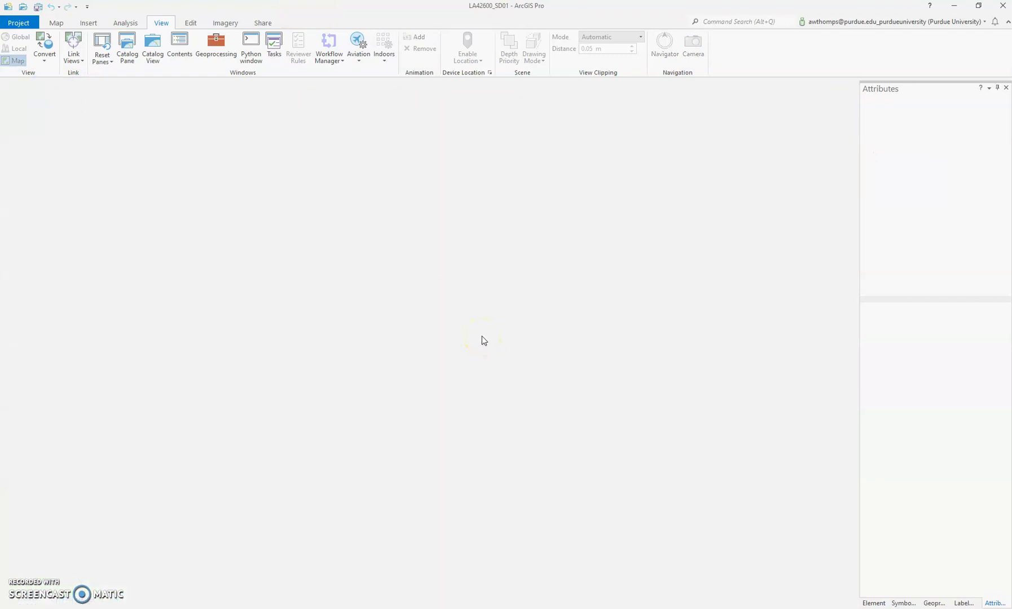
Restore the panes with View > Reset Panes for Mapping (Default).
click(48, 24)
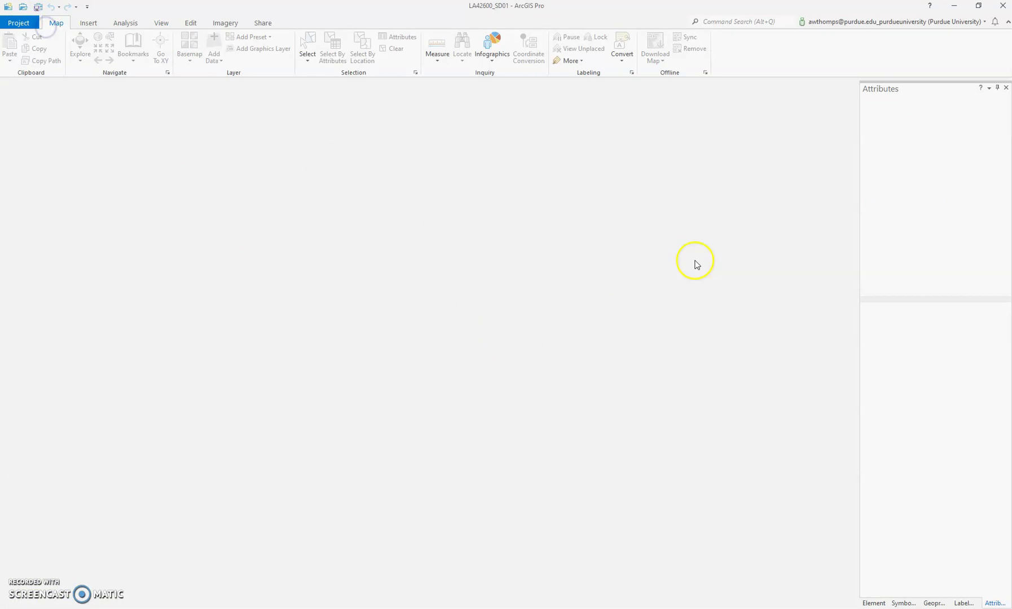
click(125, 25)
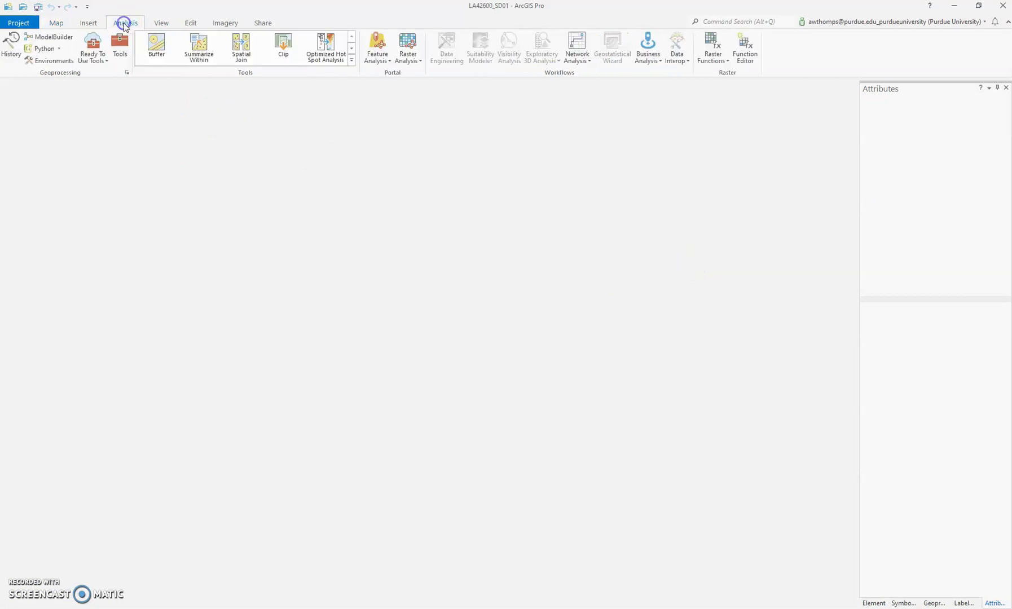
click(157, 22)
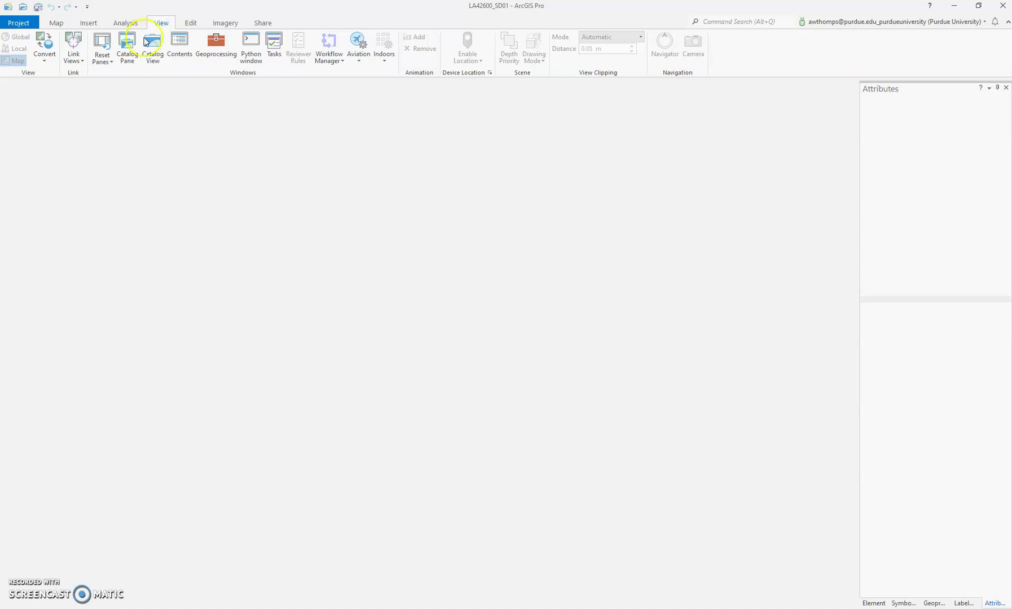
click(102, 60)
click(117, 75)
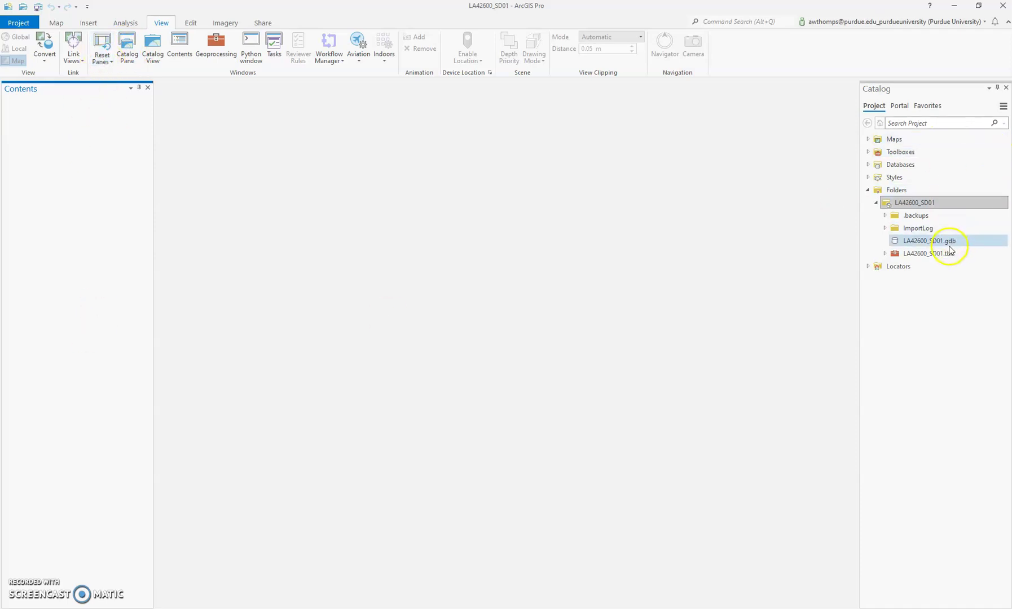
In the Catalog pane, expand Maps to list the project's Map and Map1.
click(915, 204)
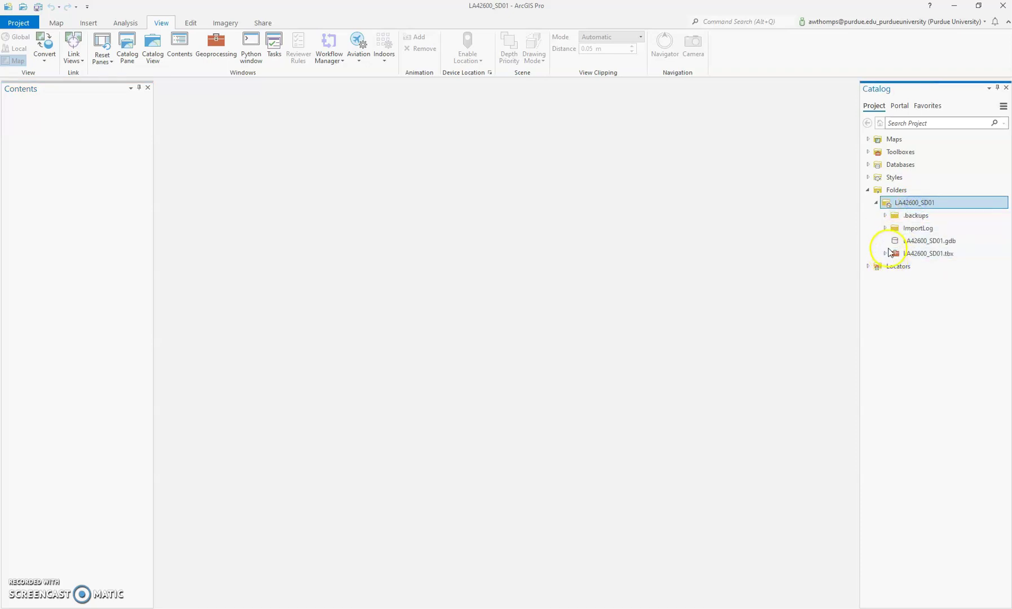
click(905, 243)
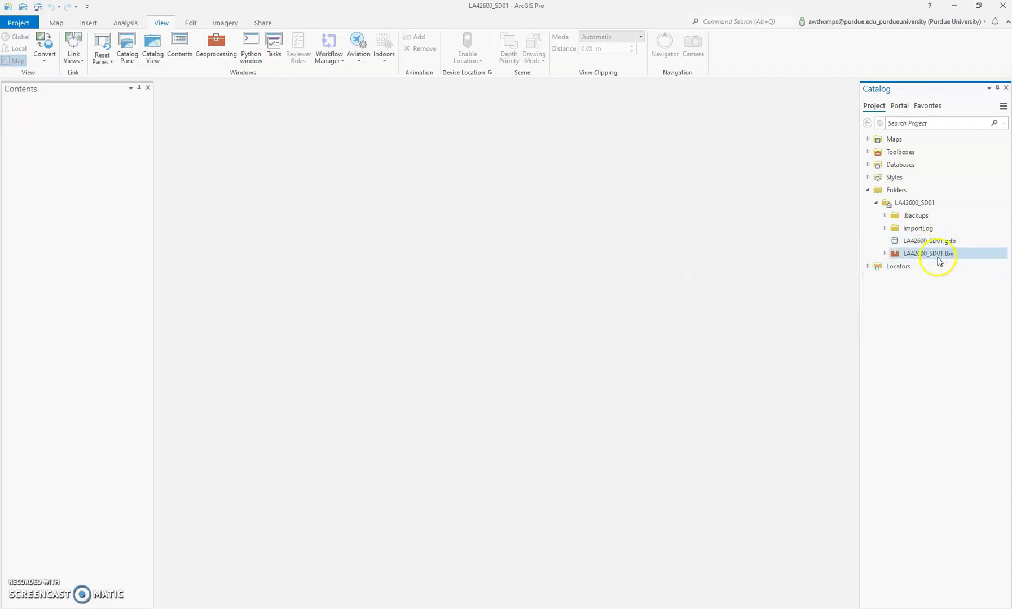
click(909, 203)
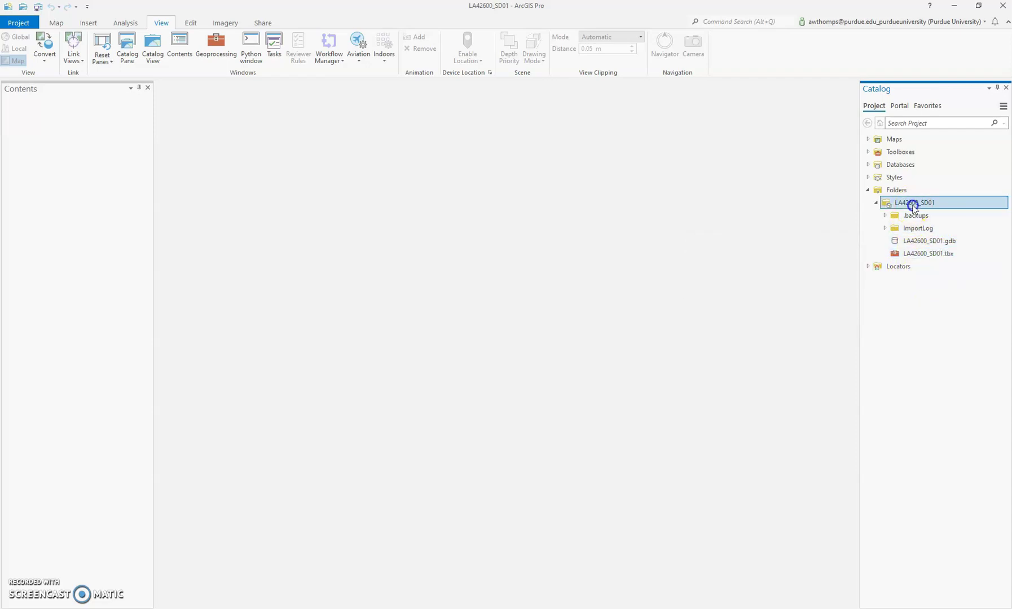
double_click(908, 204)
double_click(908, 204)
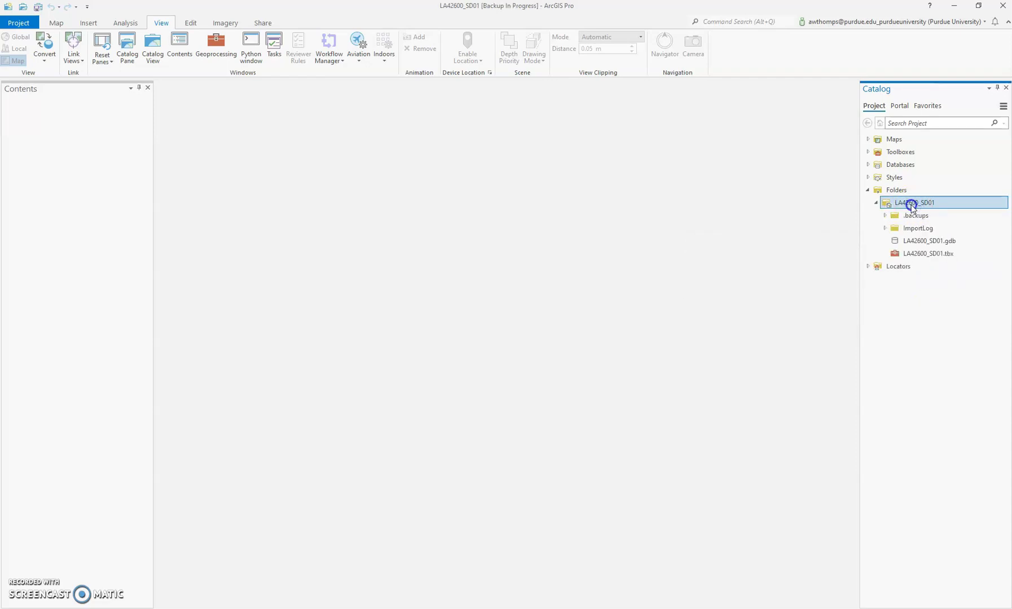
double_click(893, 139)
Reopen Map from the Catalog and zoom via the Indiana, then United States bookmarks (1:26,777,129).
click(907, 157)
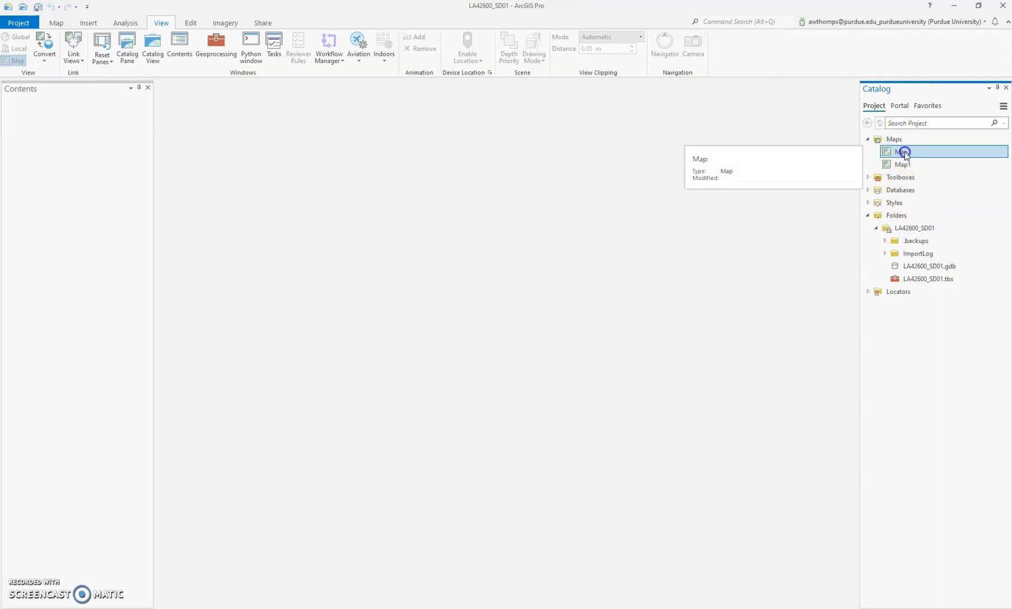
double_click(904, 152)
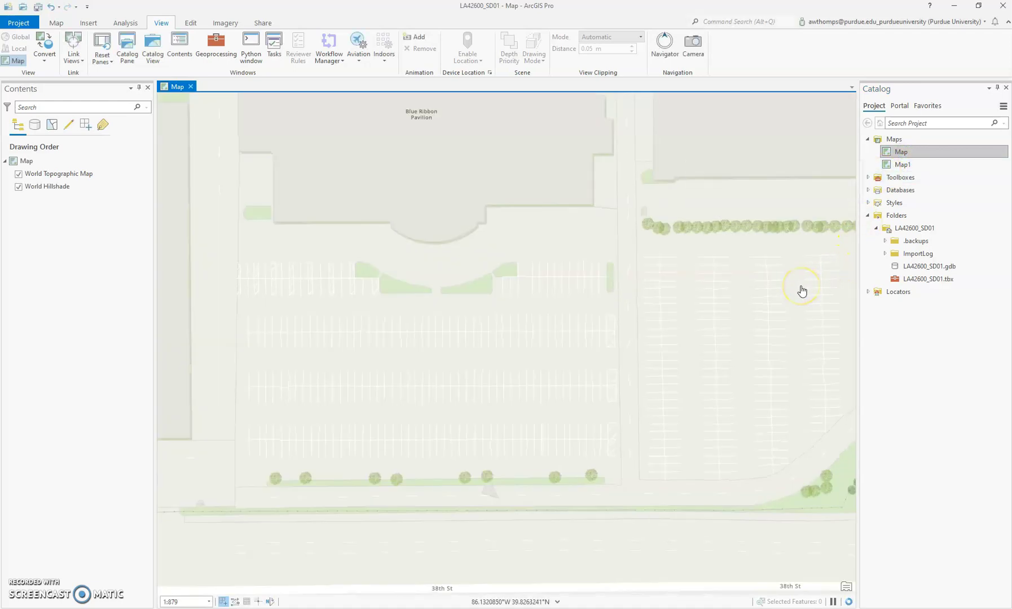
click(58, 25)
click(133, 48)
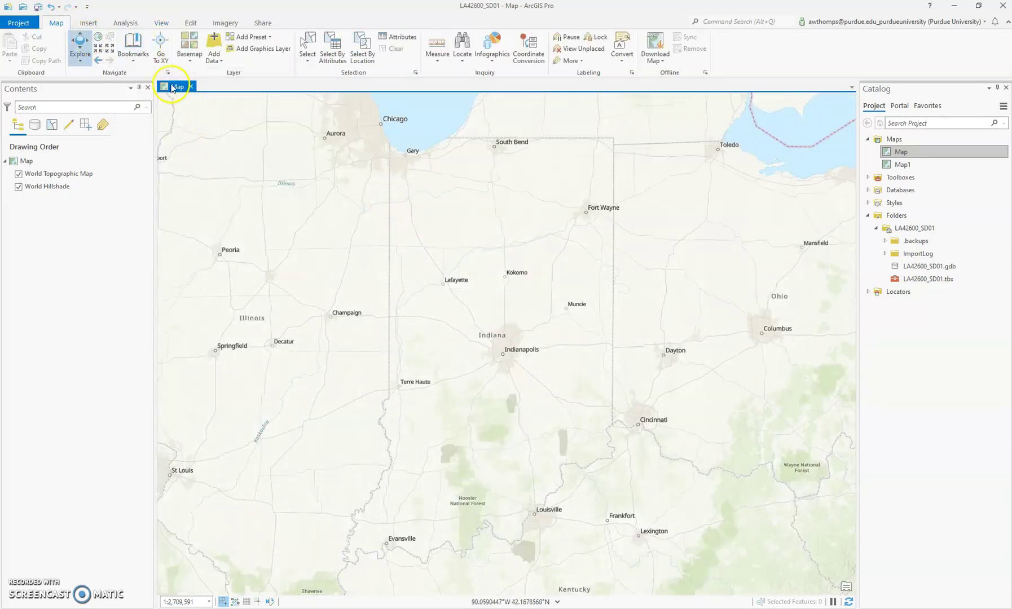
click(133, 48)
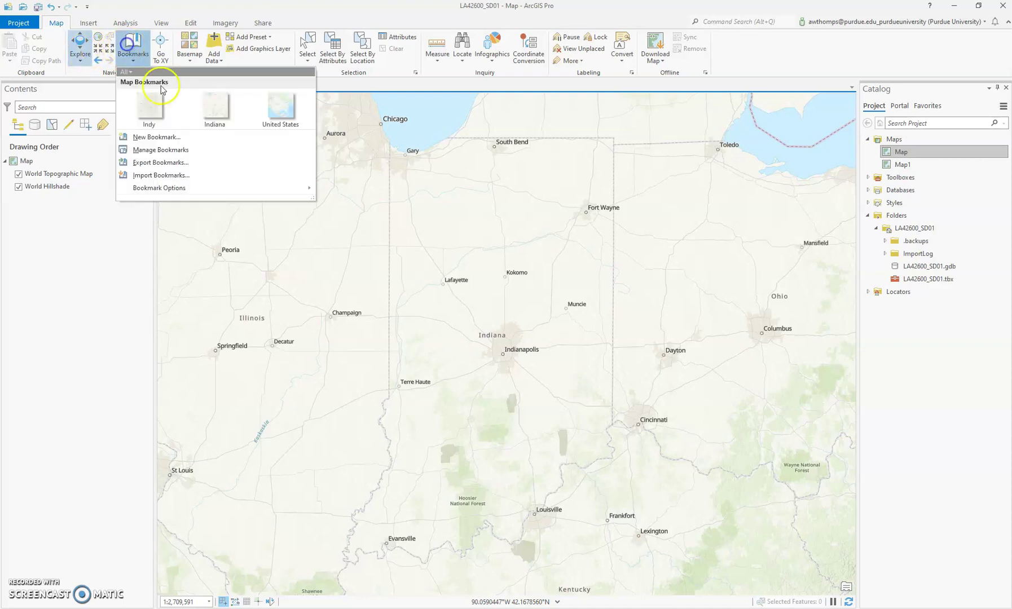
click(280, 107)
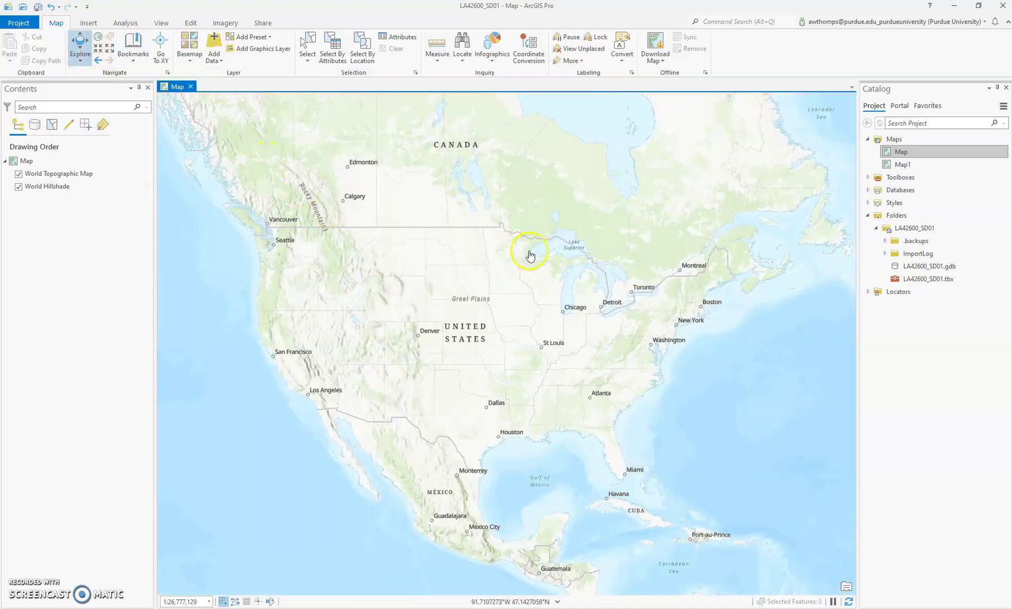
click(919, 153)
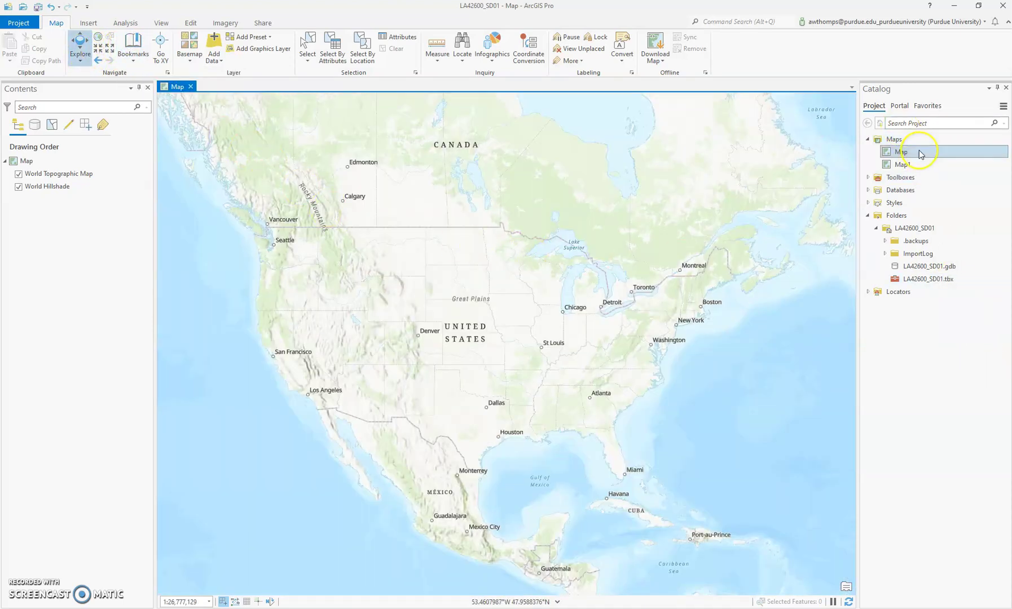